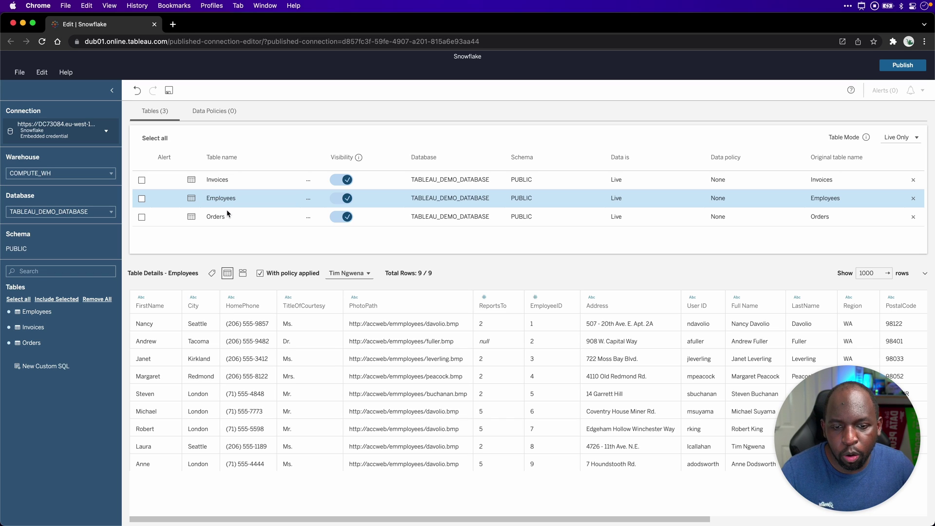
Step: Create an empty data policy, Policy 1, under Data Policies, with the policy list panel widened
key(ctrl+shift+a)
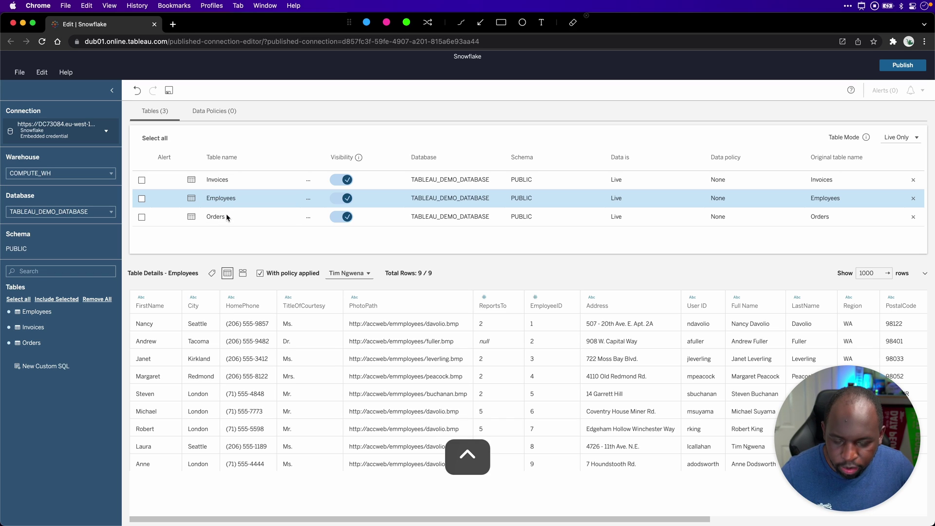
drag(628, 288, 731, 446)
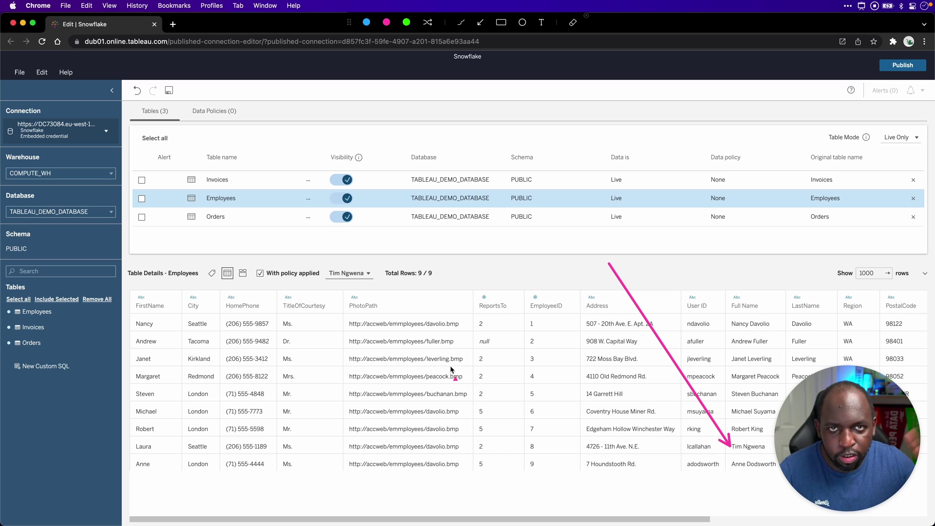
key(Escape)
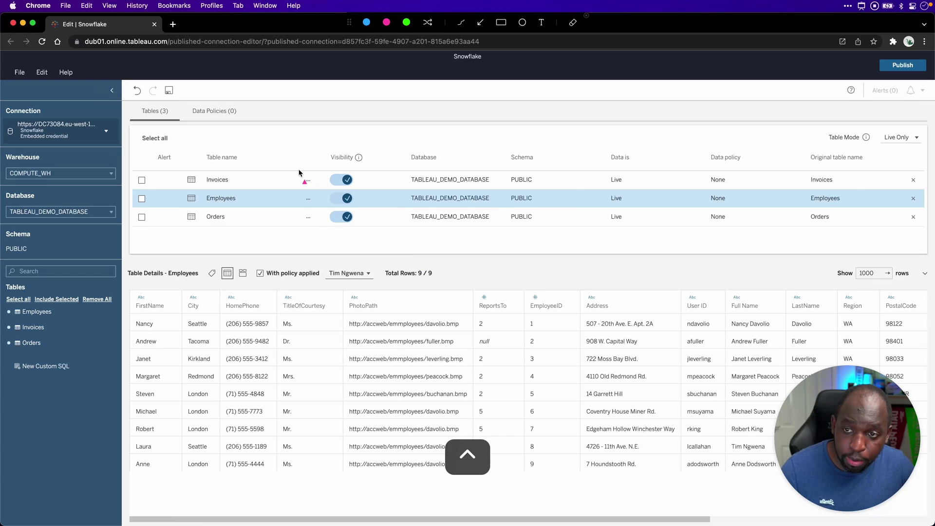
mouse_move(313, 221)
mouse_down()
mouse_move(283, 200)
mouse_move(219, 117)
mouse_up()
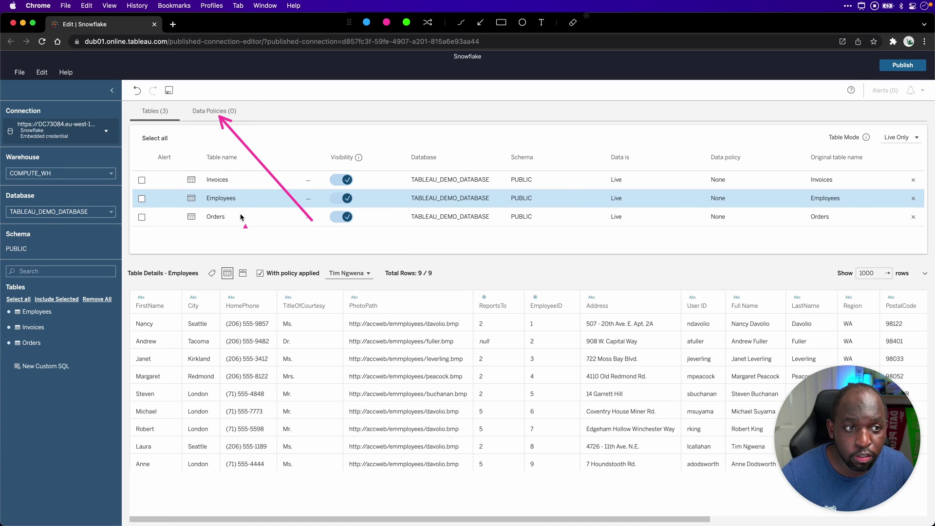
key(Escape)
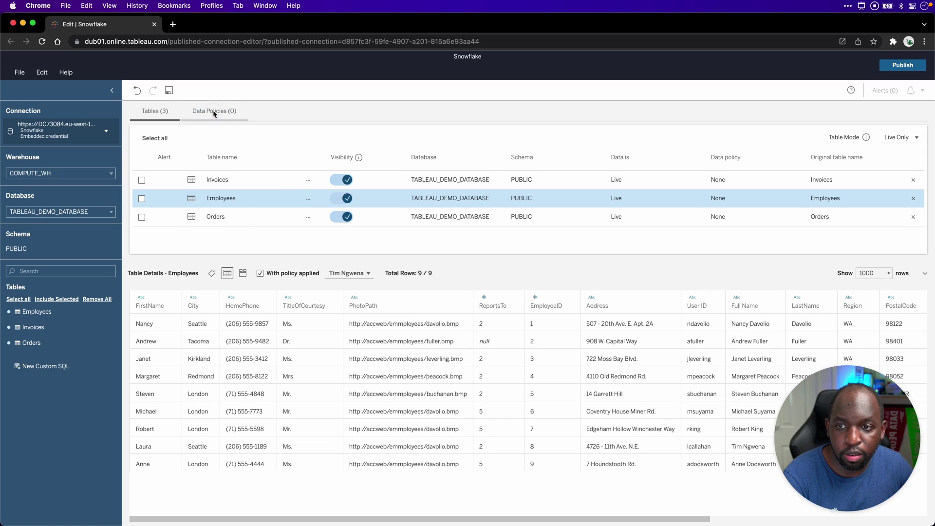
click(213, 112)
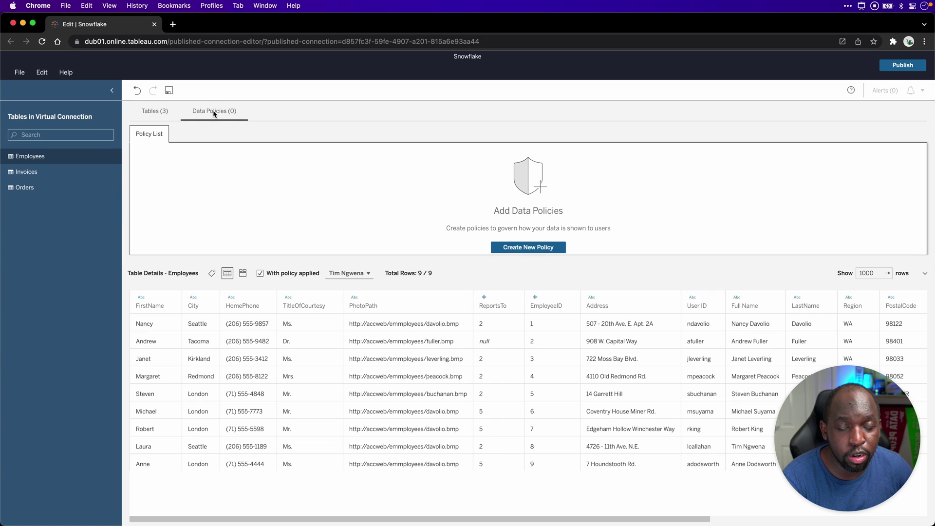
drag(460, 255, 459, 291)
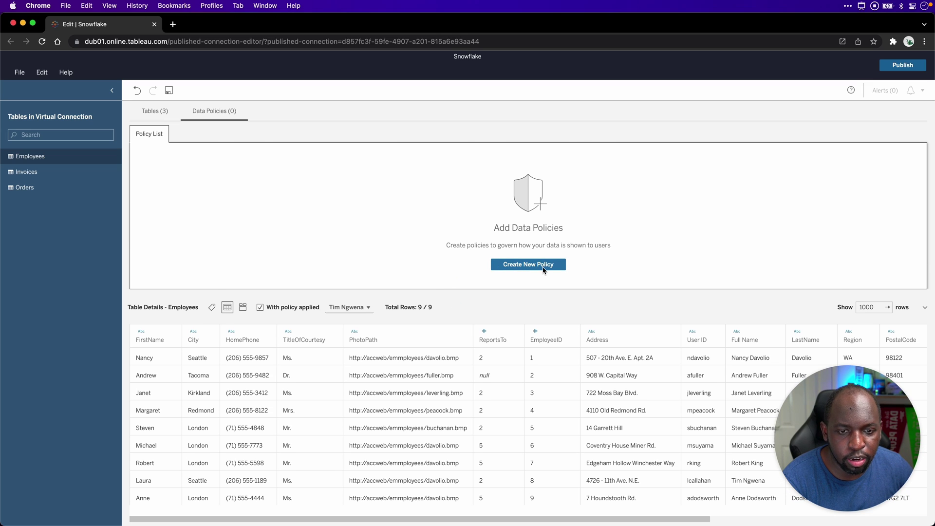
click(543, 266)
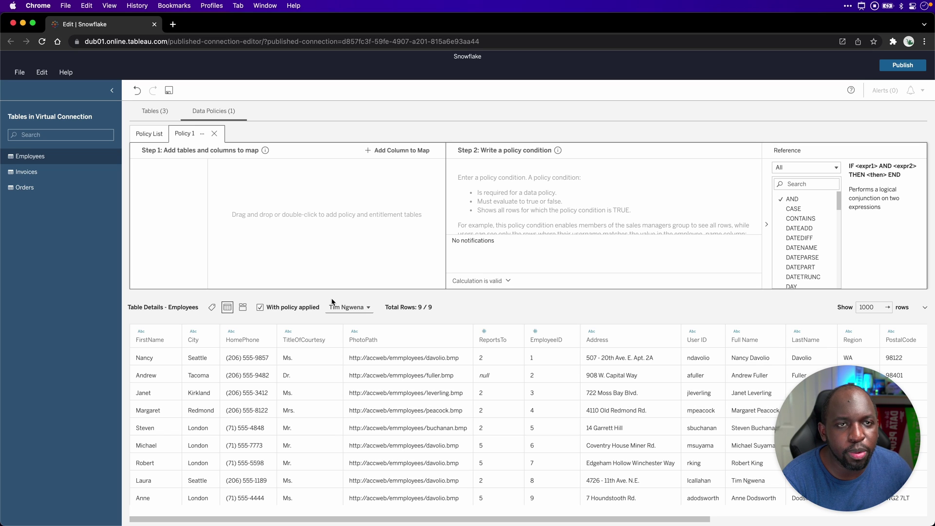
Step: Preview all 830 Orders rows without the policy and add Orders as the policy table
click(260, 307)
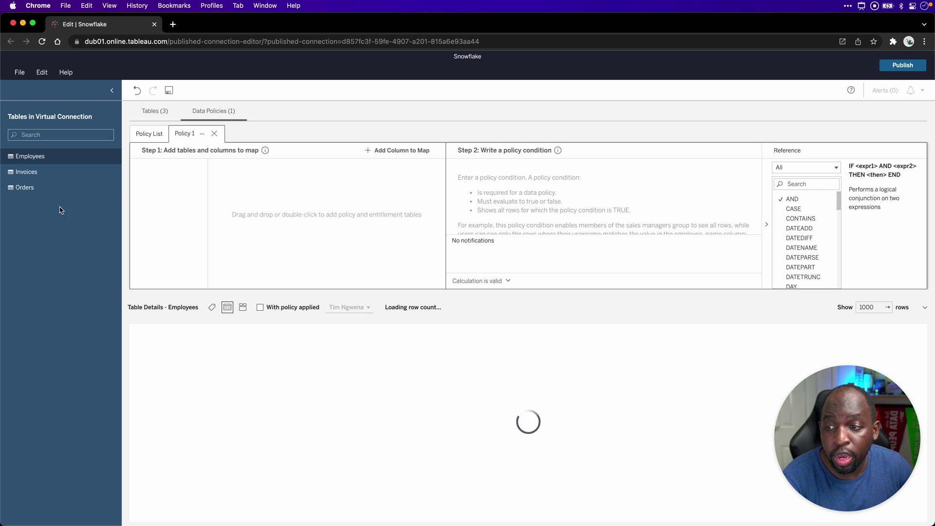
drag(27, 187, 447, 229)
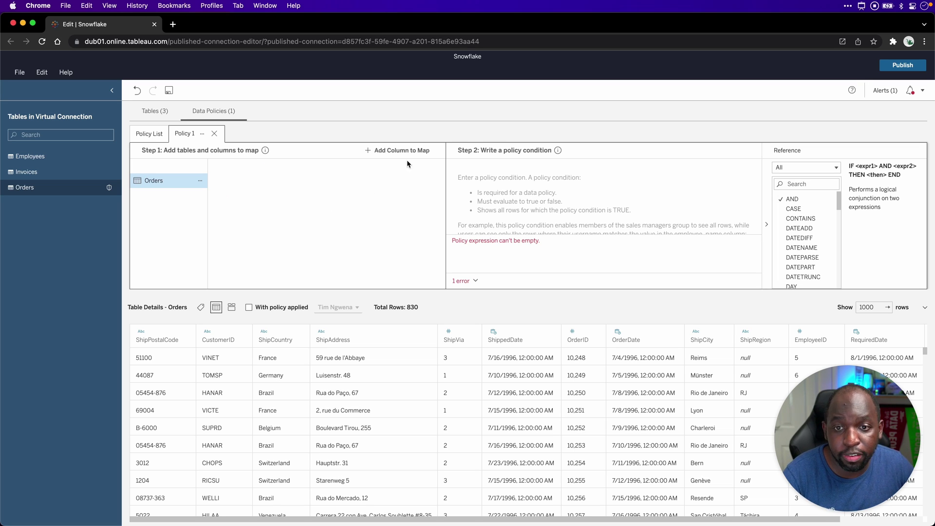
Step: Add a policy column mapped to the ShipCity column of Orders
click(378, 154)
click(263, 181)
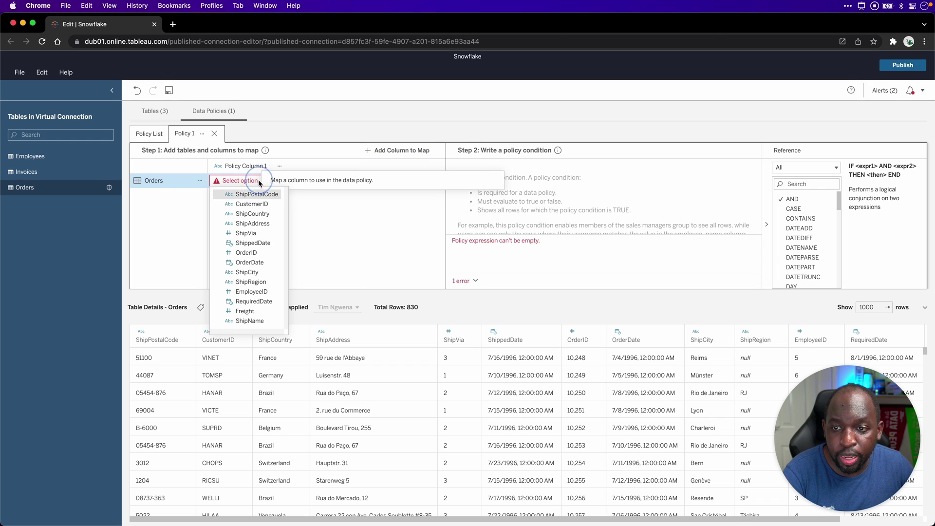
click(255, 271)
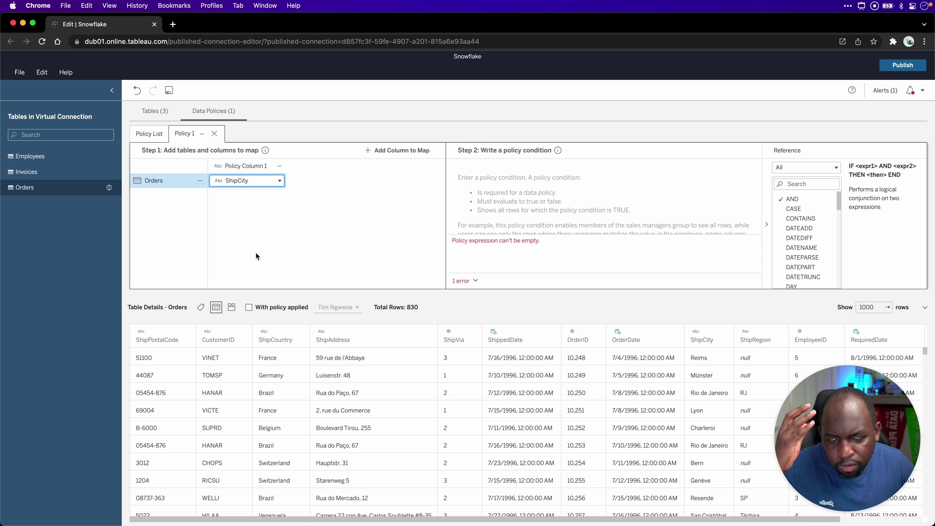
key(super+shift+a)
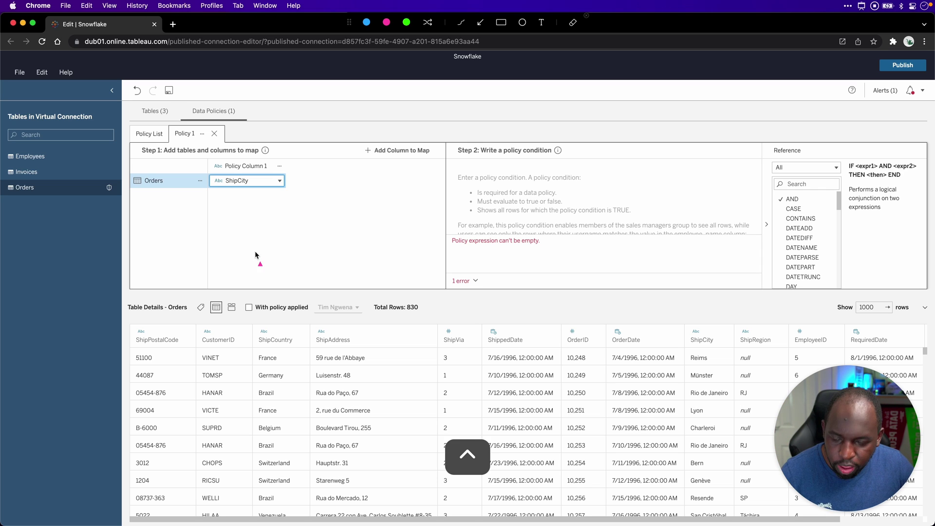
drag(322, 179, 269, 179)
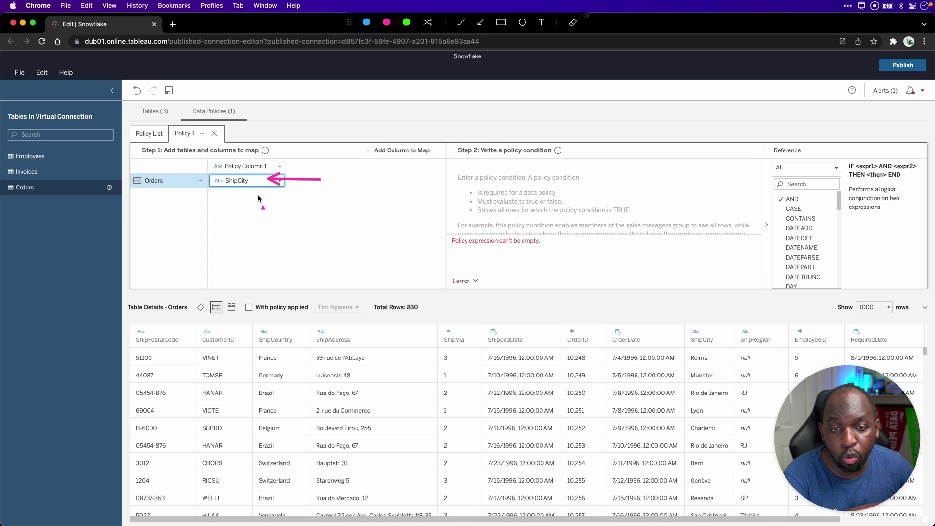
drag(428, 182, 471, 180)
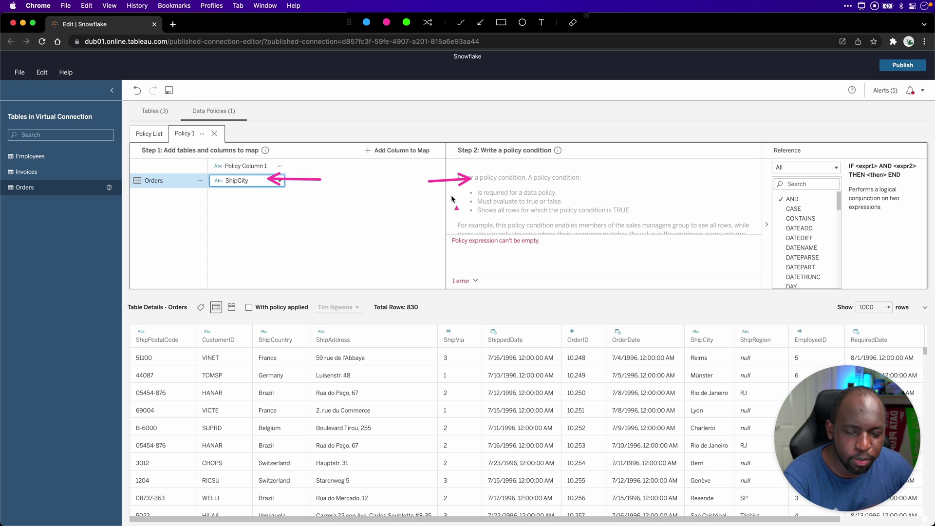
drag(298, 133, 271, 164)
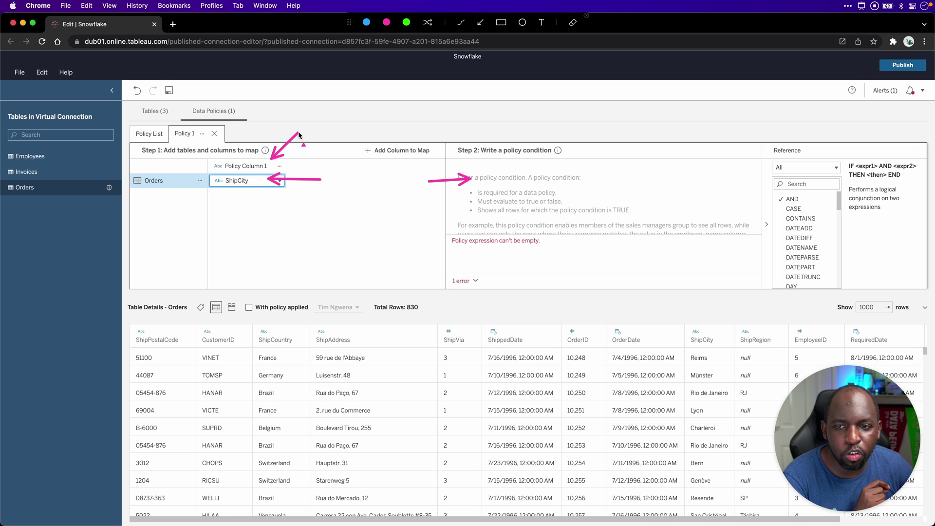
drag(298, 132, 458, 166)
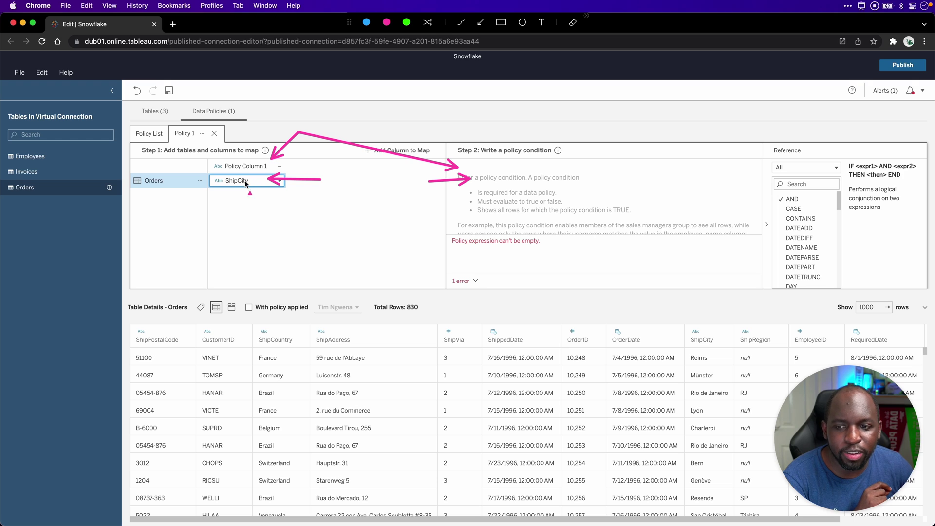
key(Escape)
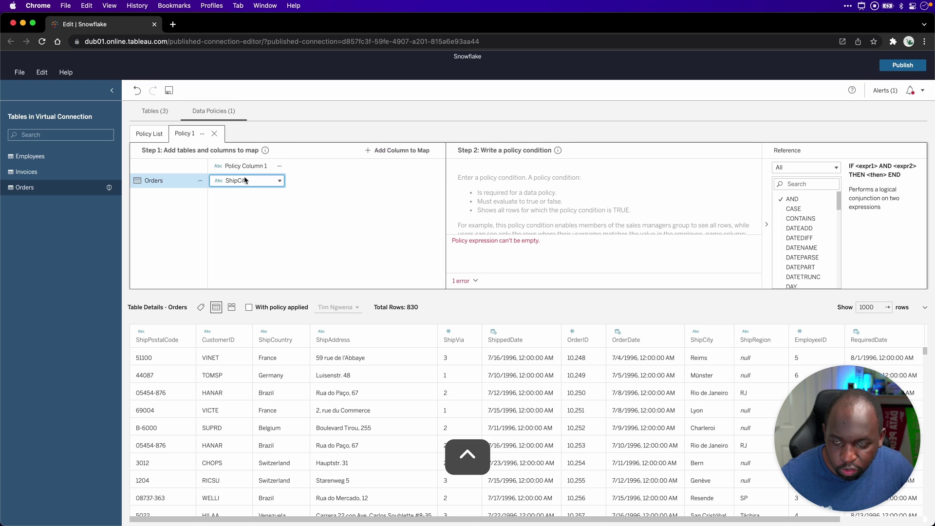
Step: Rename the policy column from Policy Column 1 to City
double_click(245, 166)
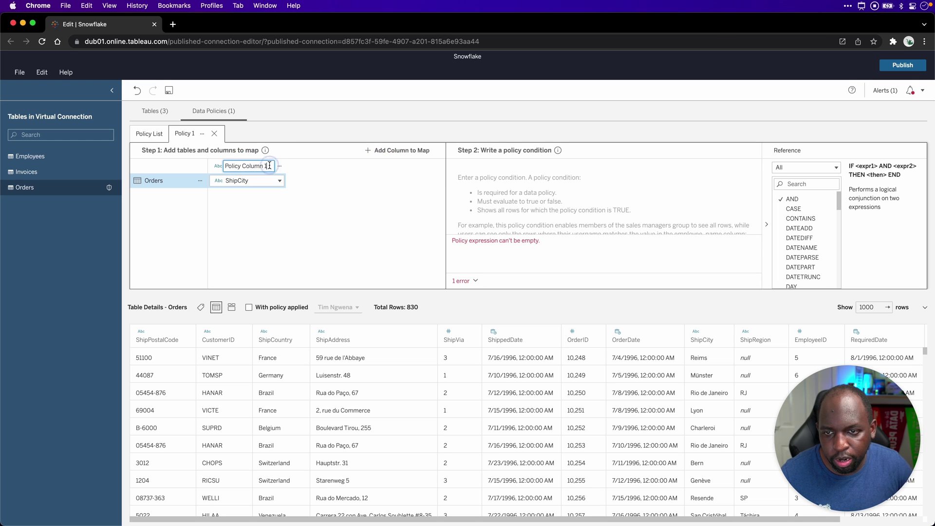
drag(268, 166, 221, 166)
text(City)
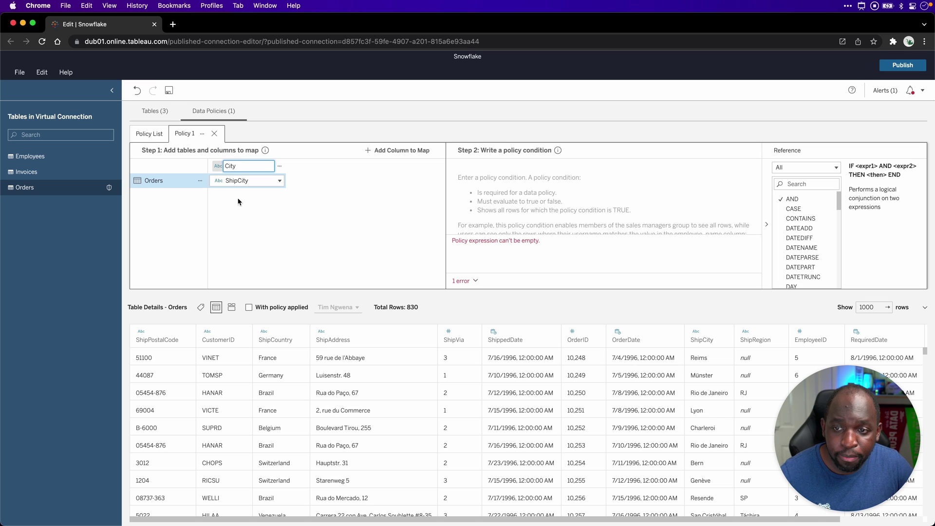
key(Return)
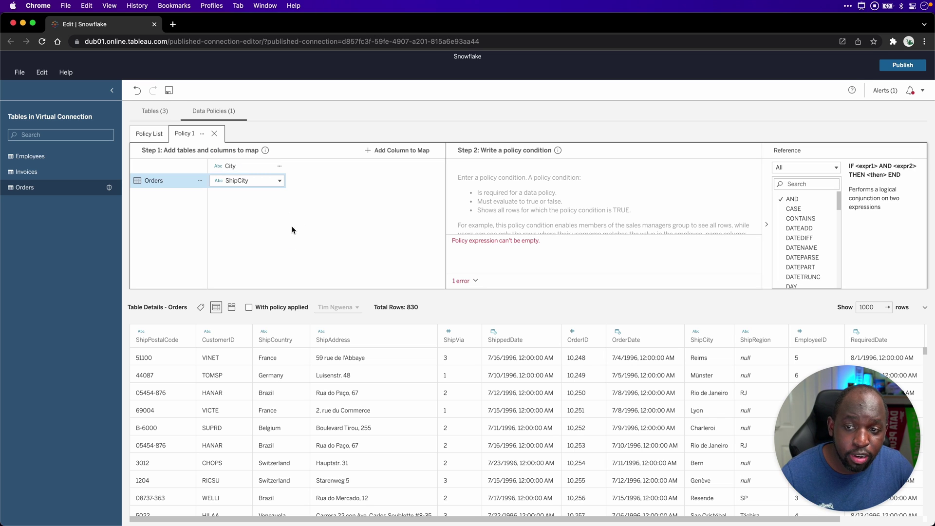
Step: Write the condition [City]="Lyon", removing the stray character, and preview Orders with the policy applied
click(533, 166)
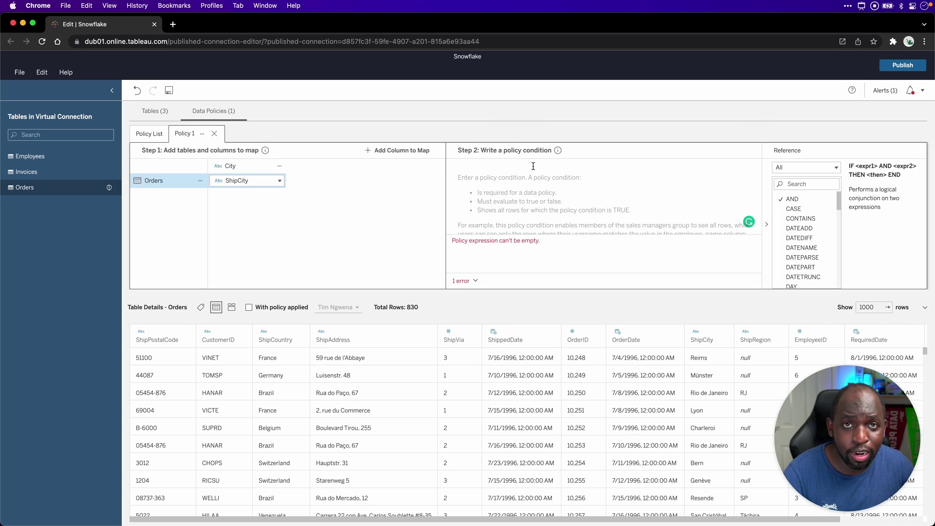
text(Ci)
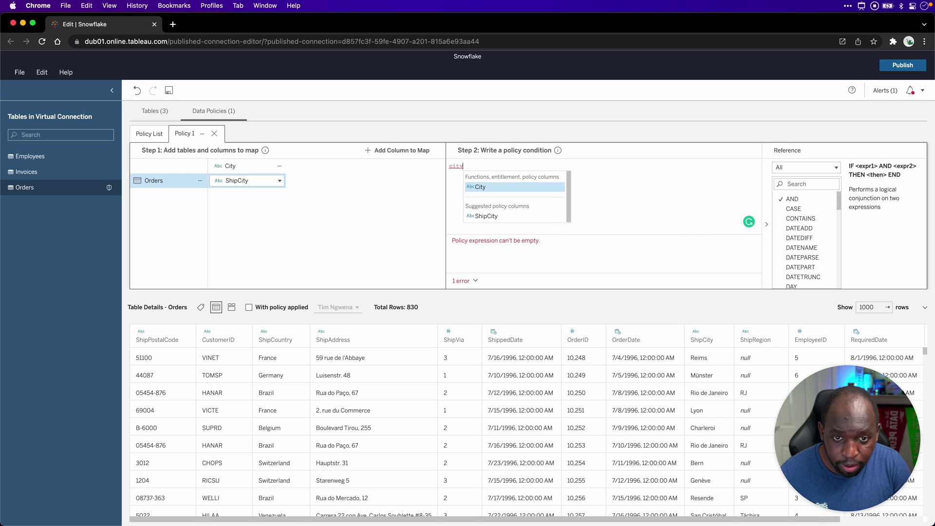
key(Return)
text(=)
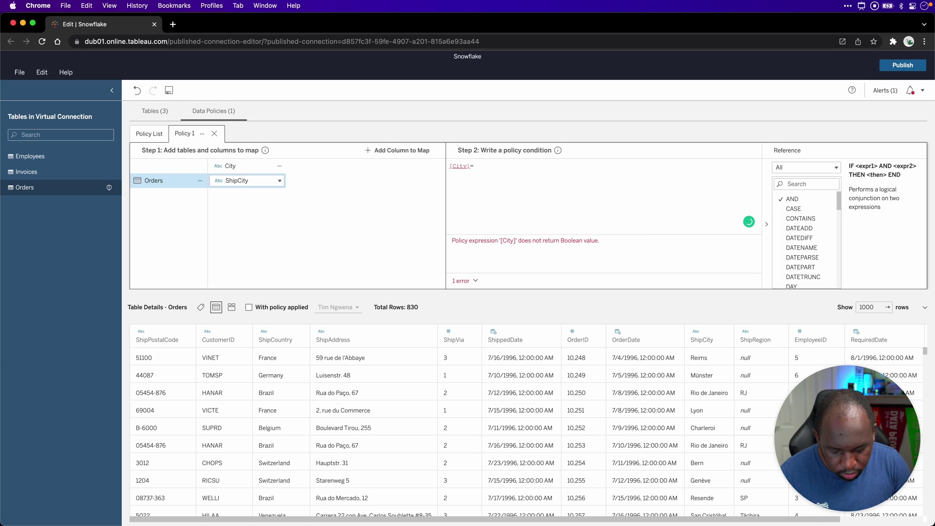
text("")
key(Left)
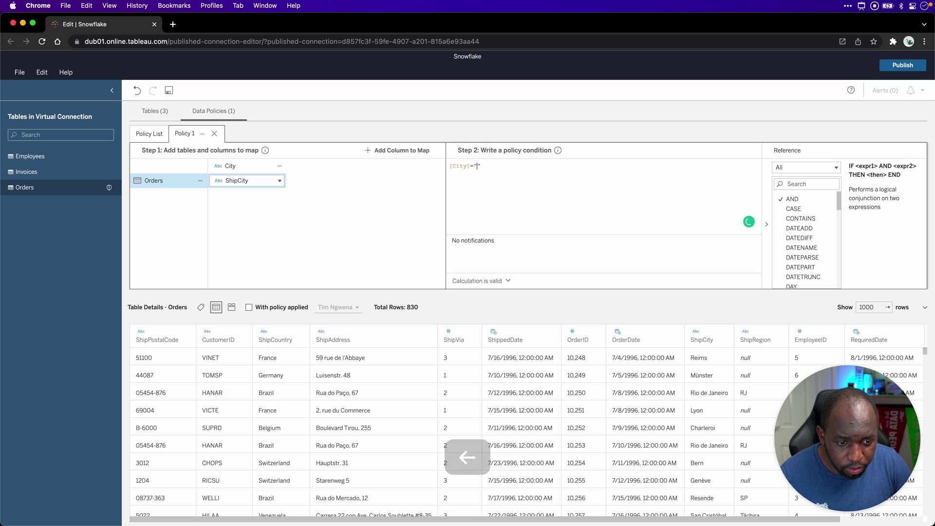
text(`Lyon)
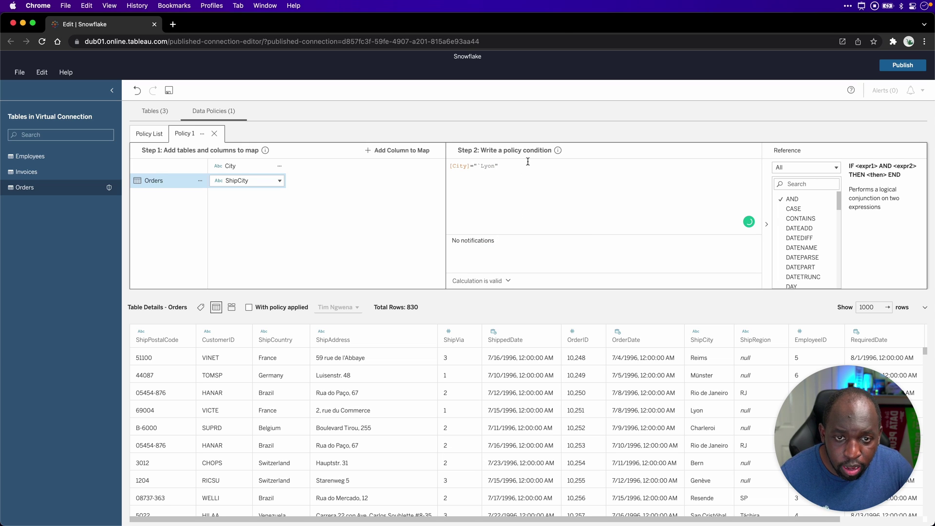
key(Left)
key(Left)
key(Left)
key(Left)
key(BackSpace)
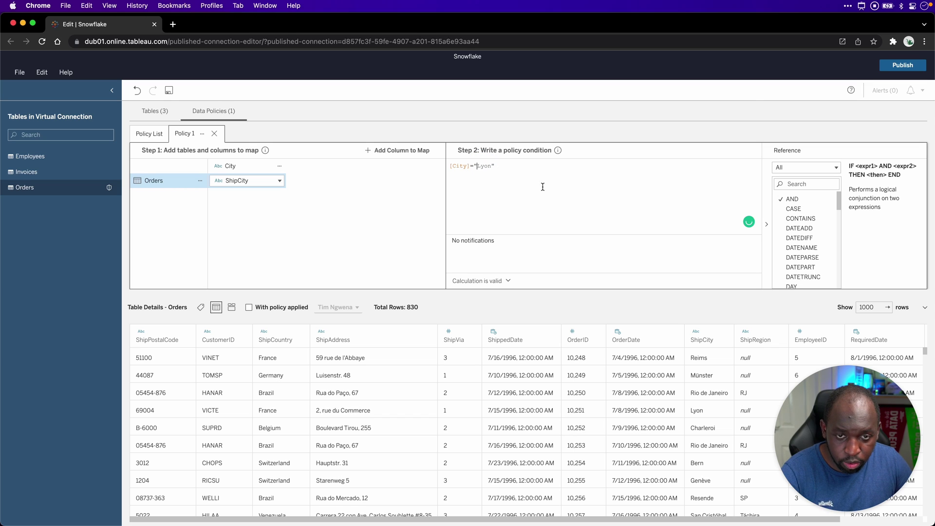
click(450, 179)
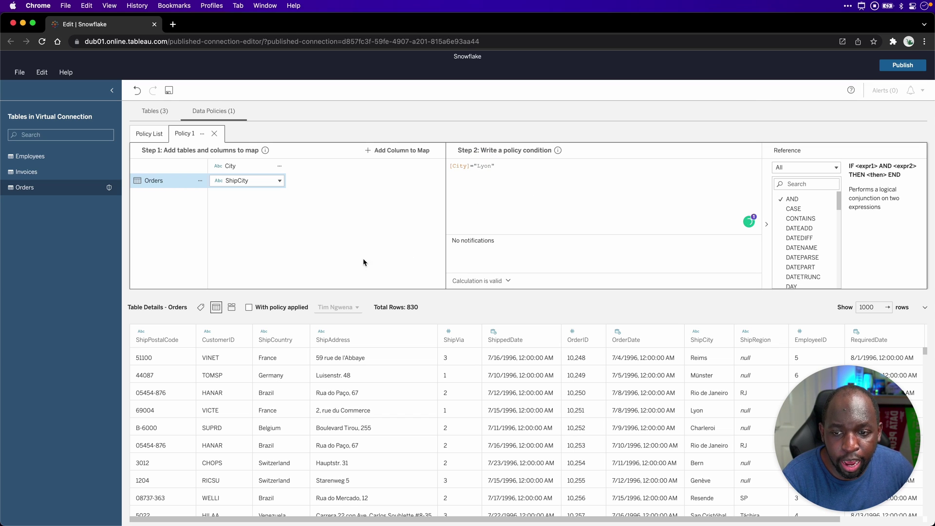
click(249, 307)
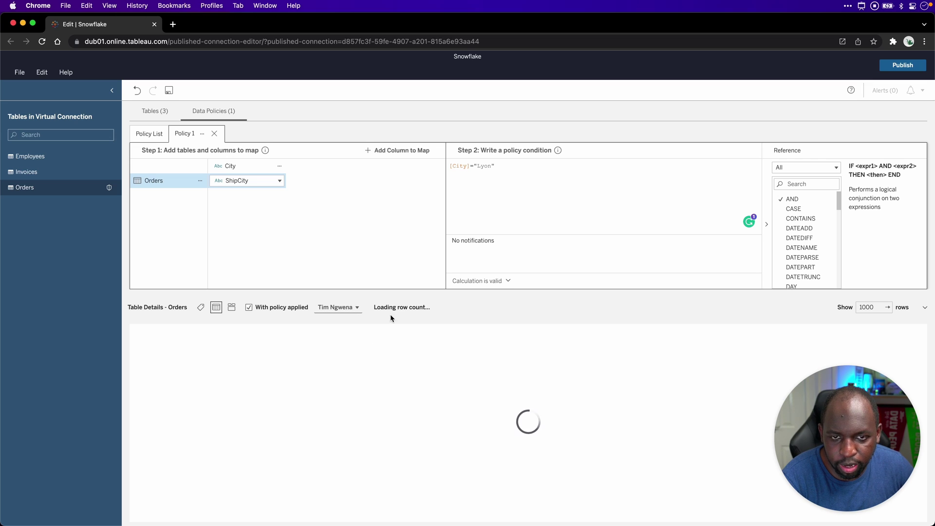
Step: Confirm the policy-applied Orders preview shows 10 of 830 rows, all ShipCity Lyon
drag(495, 167, 449, 167)
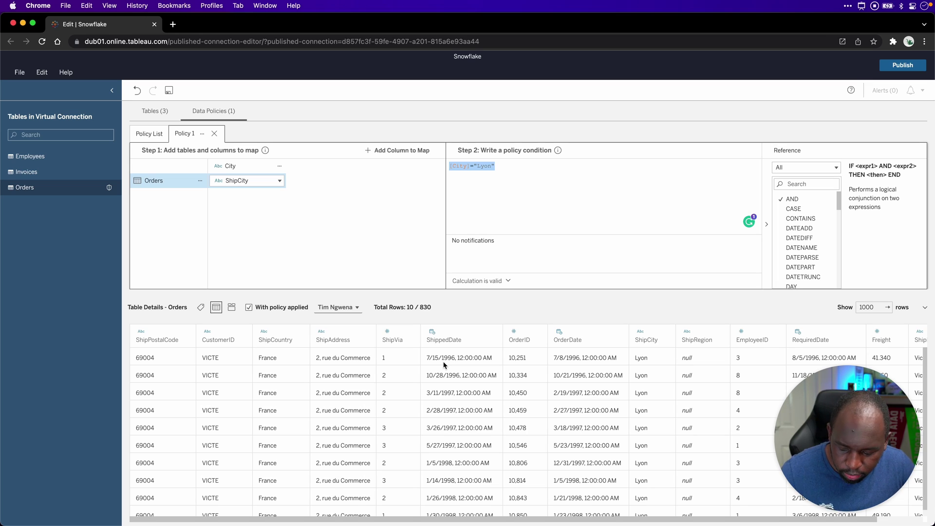
key(ctrl)
drag(411, 272, 413, 295)
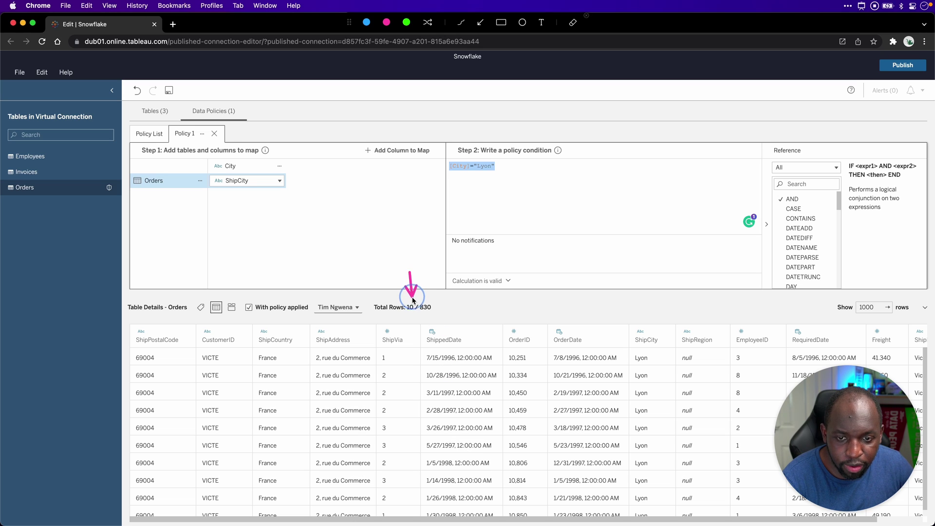
drag(650, 282, 658, 432)
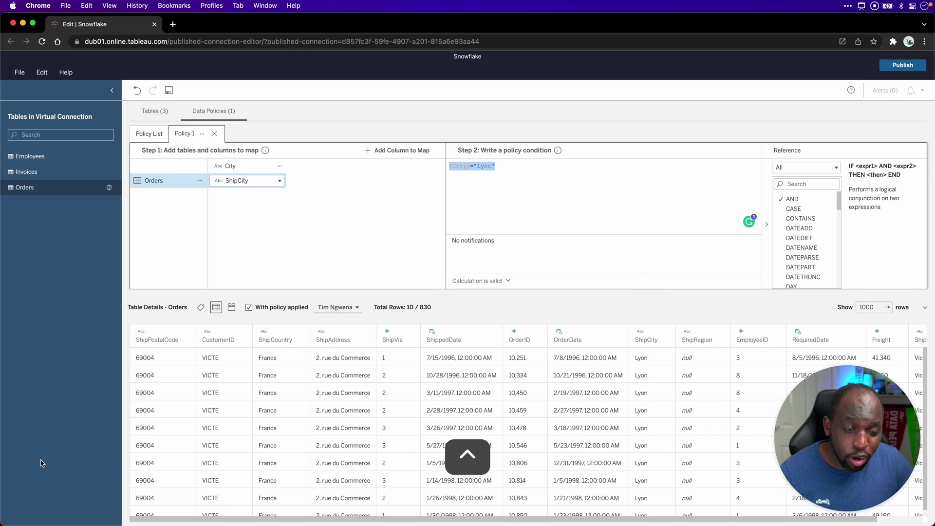
key(alt+super+a)
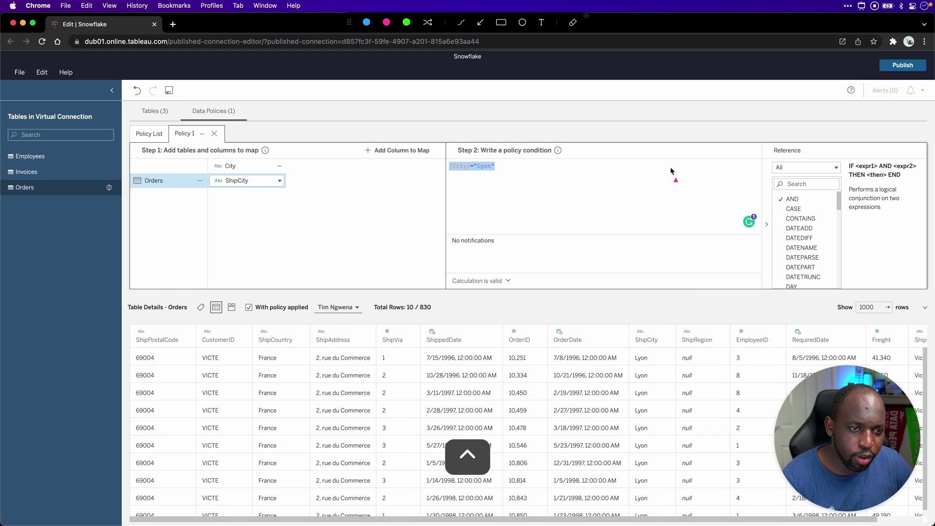
drag(670, 168, 781, 229)
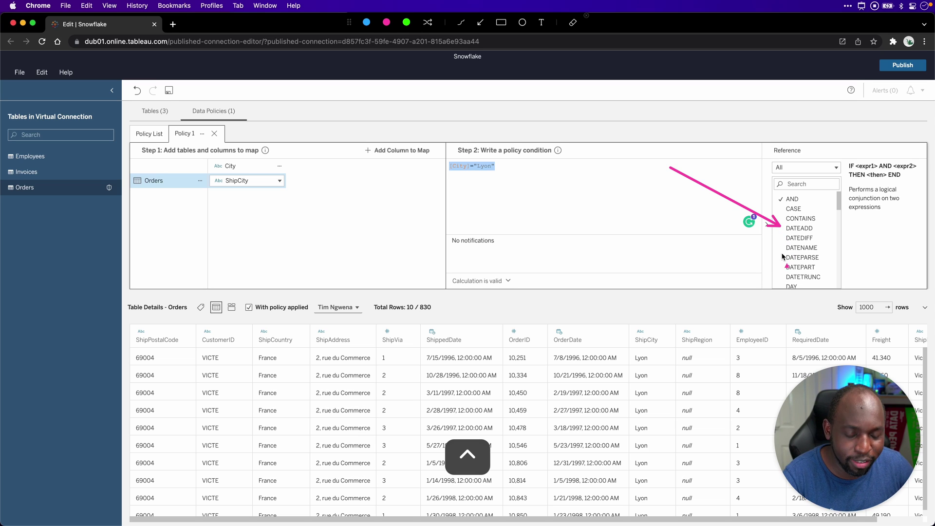
key(Escape)
click(839, 209)
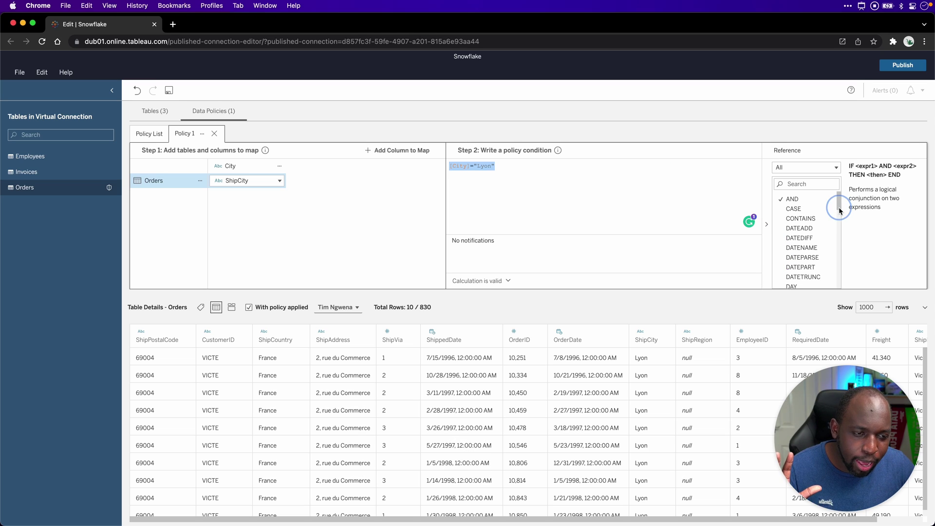
drag(840, 211, 845, 286)
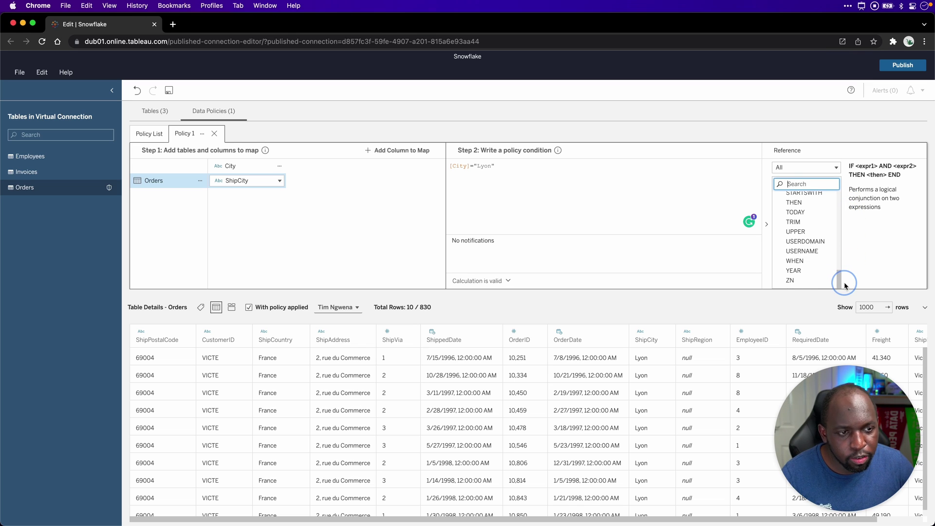
click(675, 222)
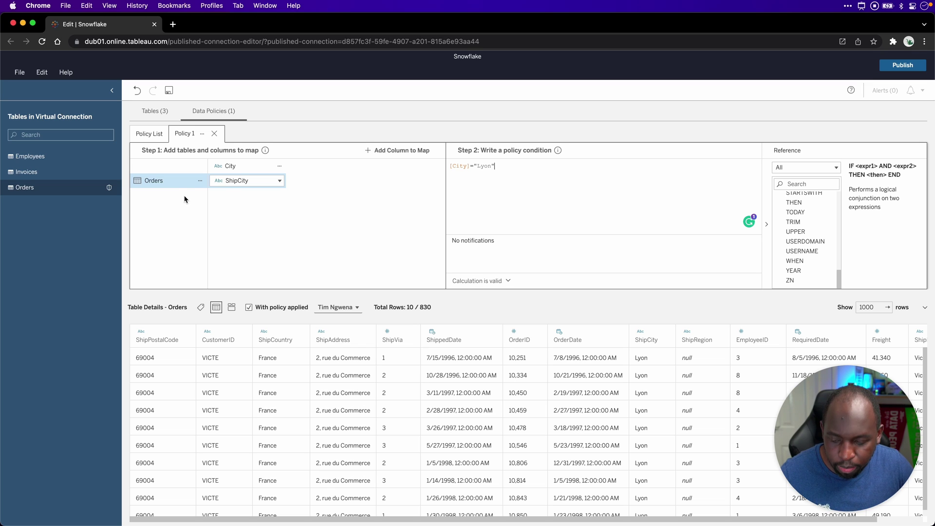
key(ctrl+shift+a)
drag(231, 150, 185, 178)
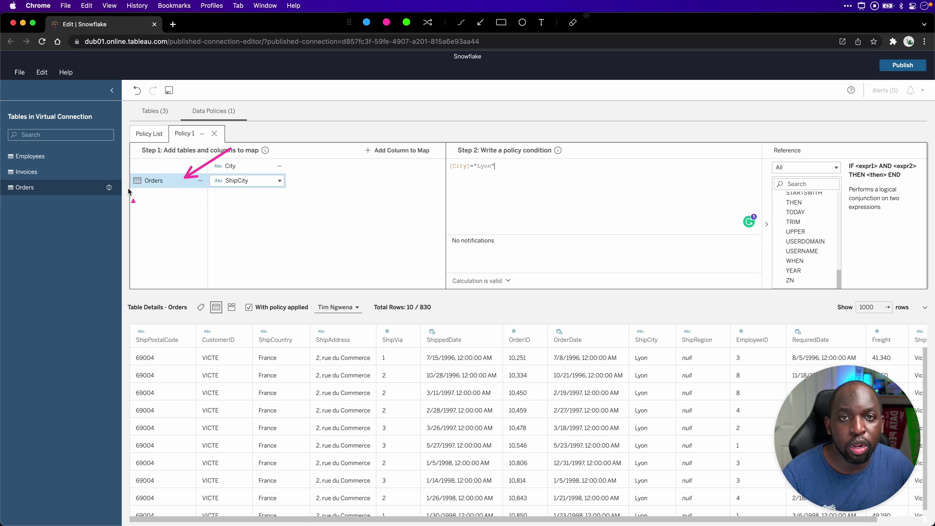
drag(159, 139, 113, 187)
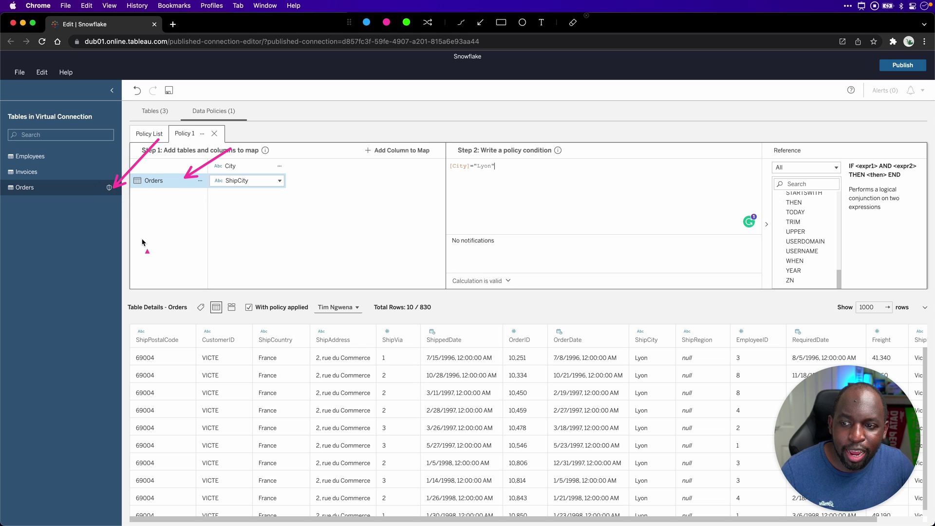
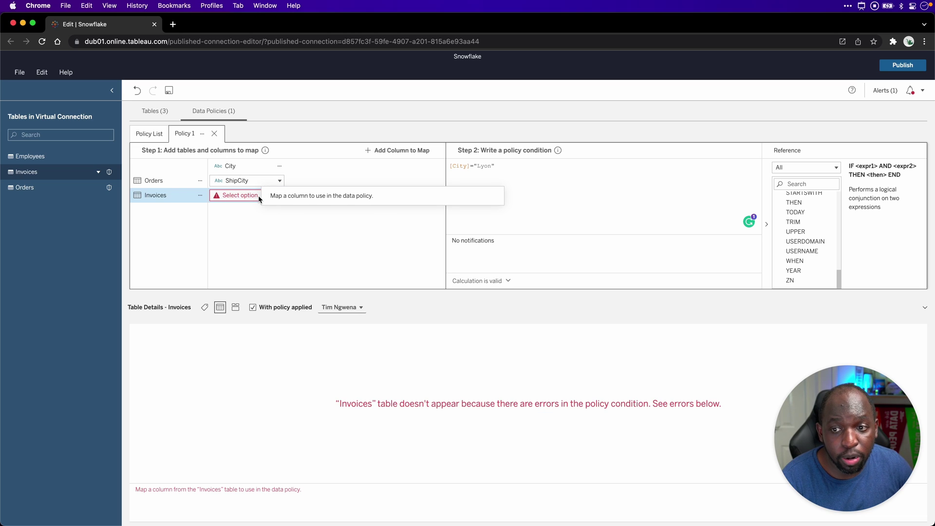
Step: Map Invoices' City to ShipCity as well, then preview Orders filtered to 10 of 830 rows
click(259, 195)
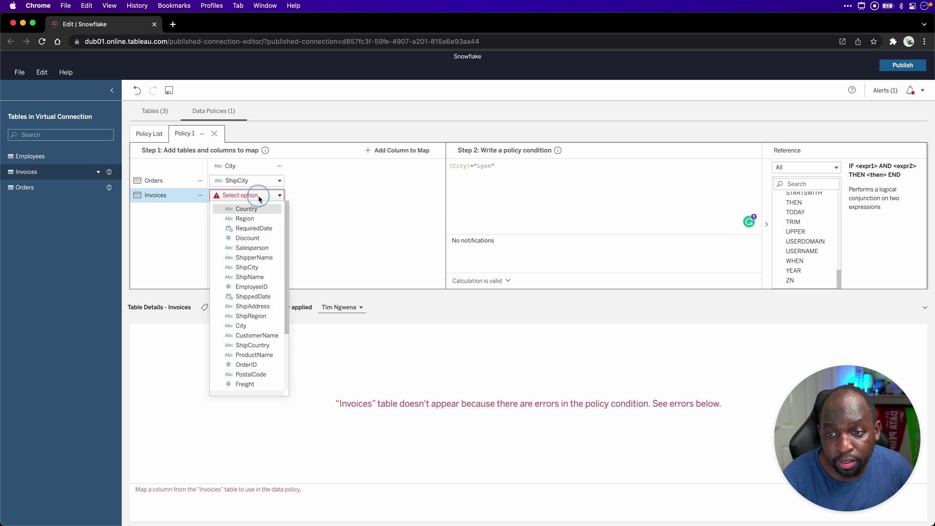
click(255, 269)
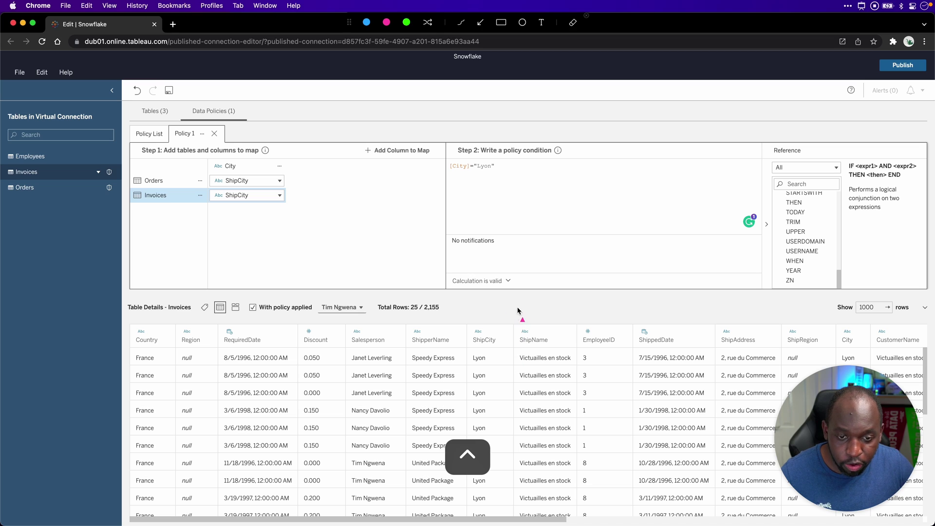
click(154, 181)
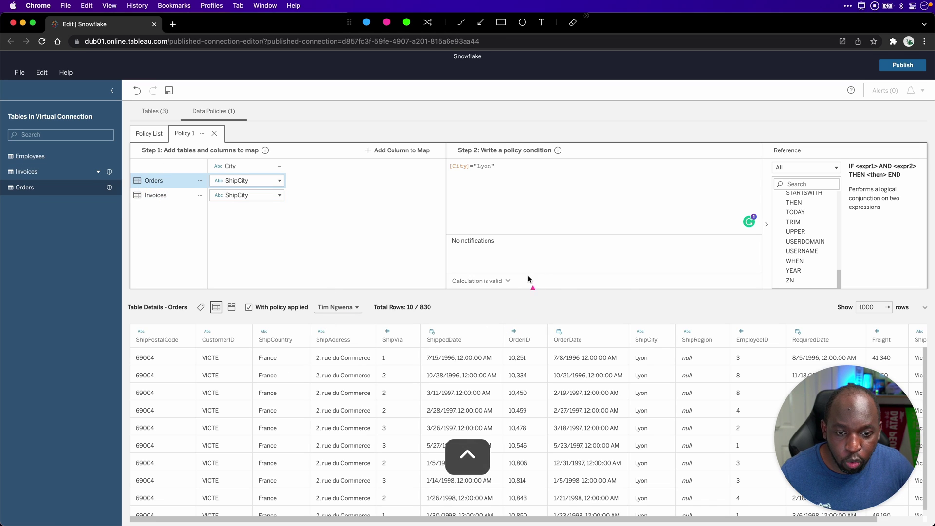
drag(628, 283, 652, 371)
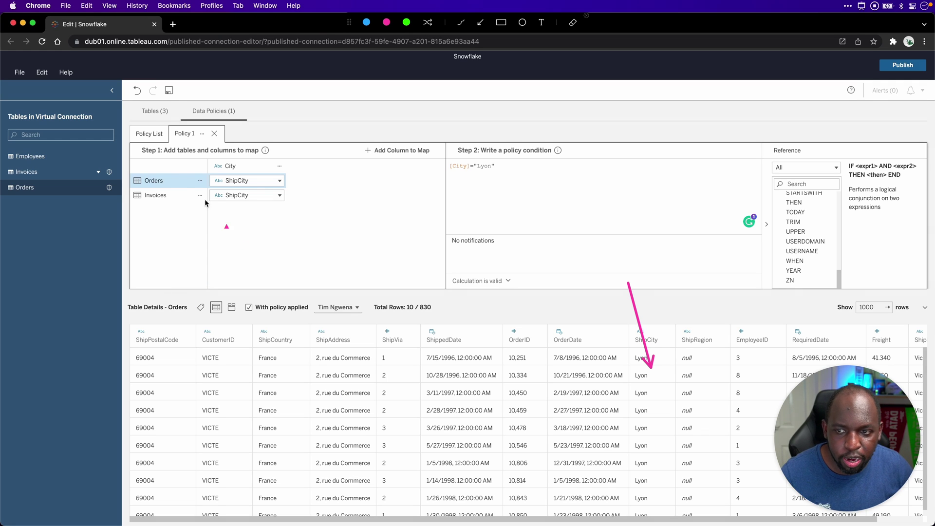
mouse_move(177, 144)
mouse_down()
mouse_move(180, 220)
mouse_move(170, 241)
mouse_up()
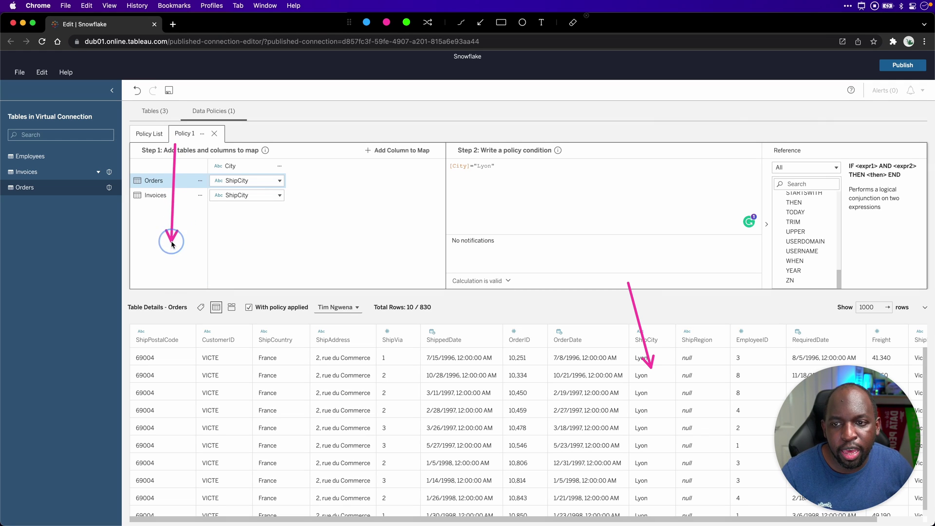
drag(239, 130, 239, 161)
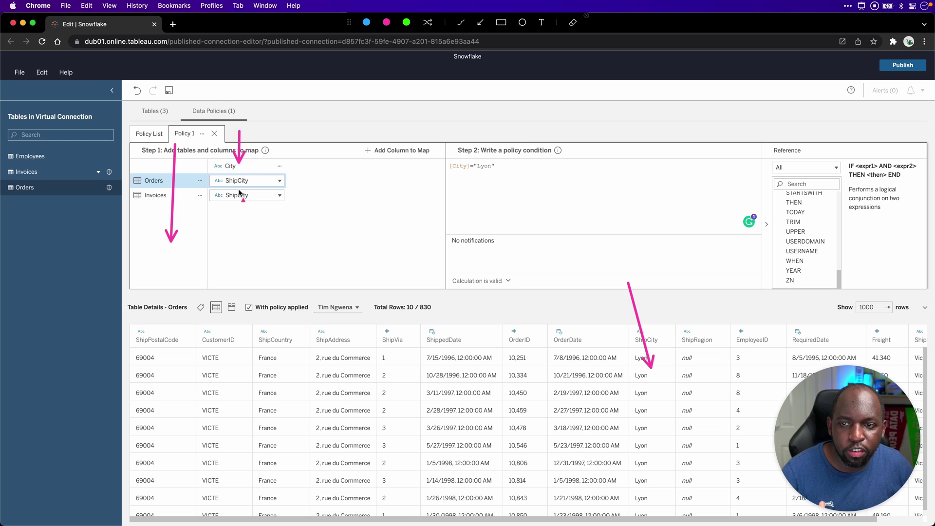
click(255, 222)
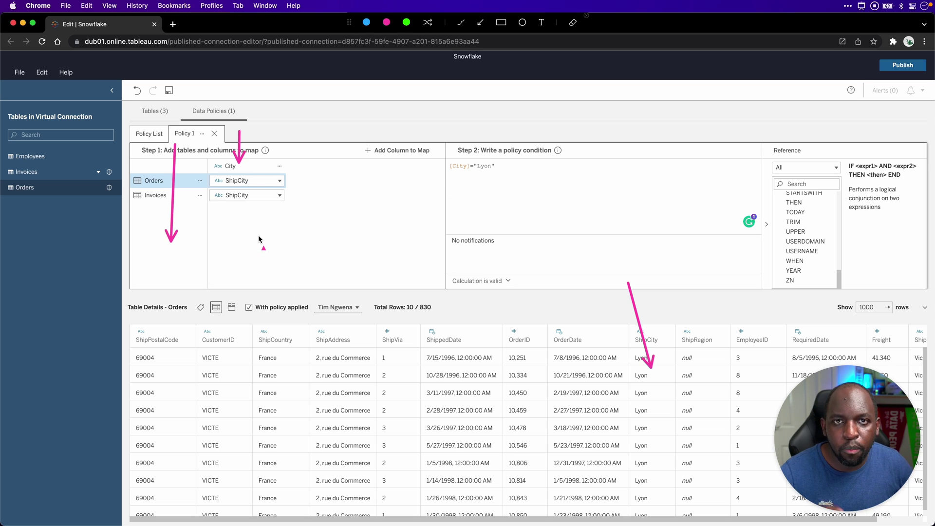
key(ctrl)
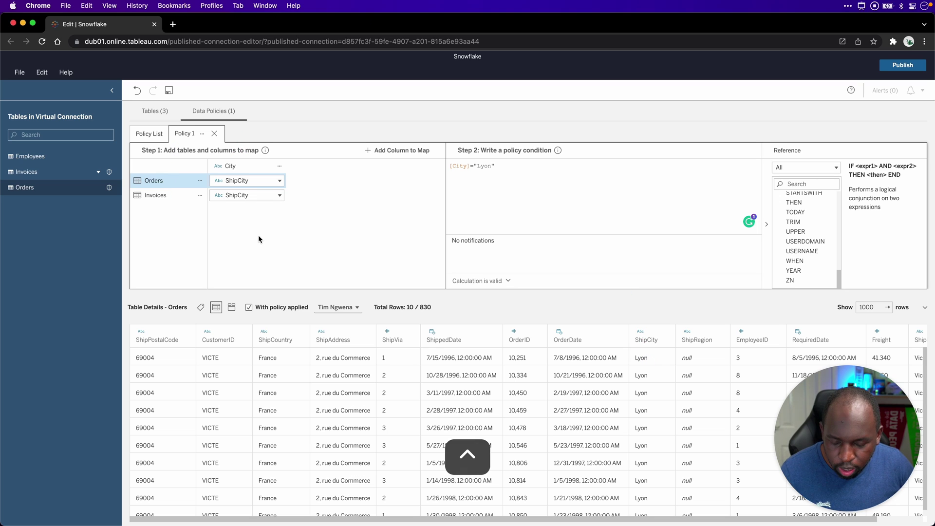
click(266, 228)
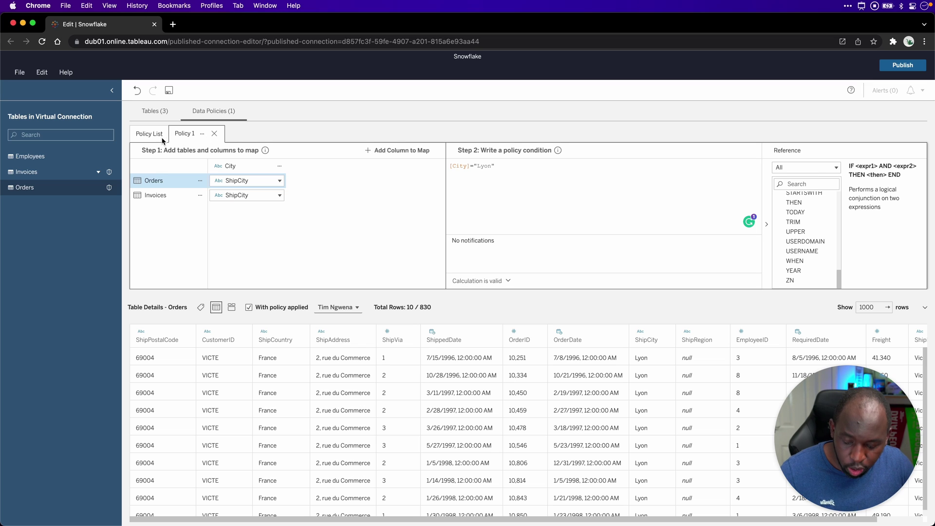
Step: Remove Policy 1 from the Policy List and create a new empty Policy 1
key(ctrl)
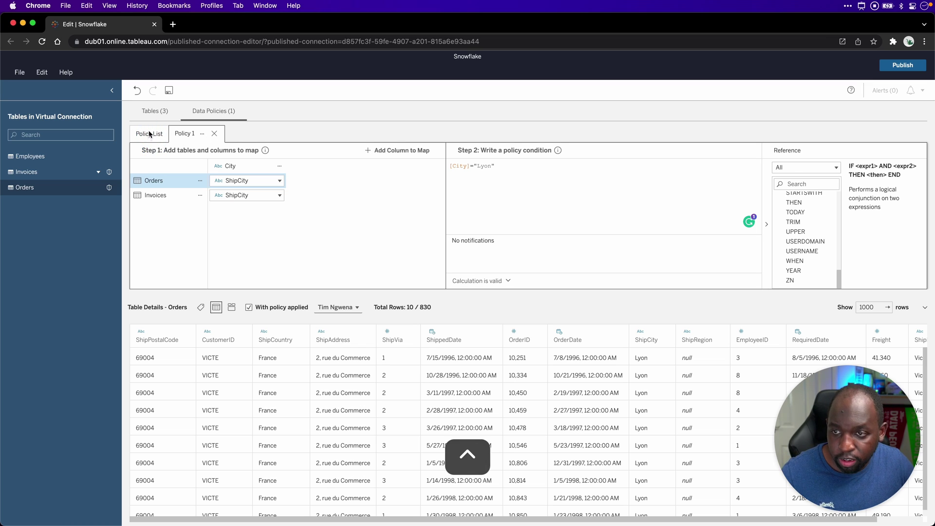
click(149, 134)
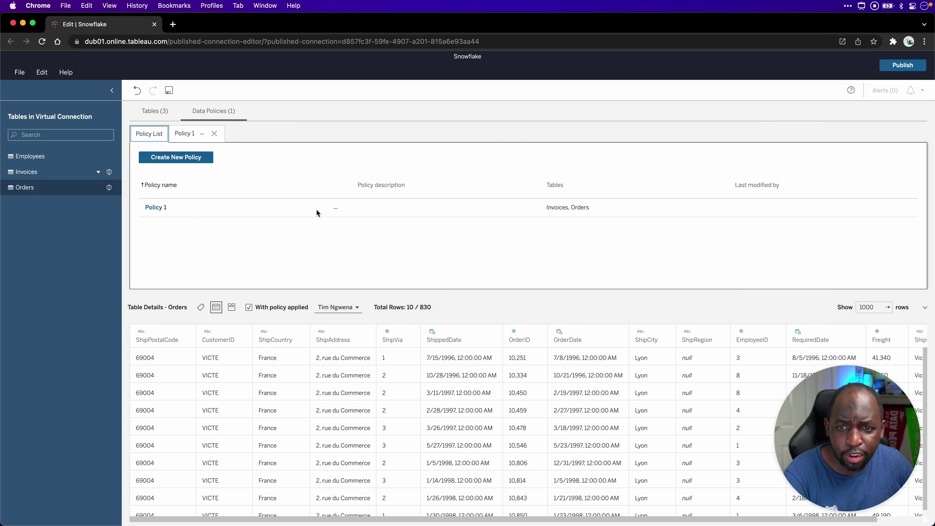
click(336, 209)
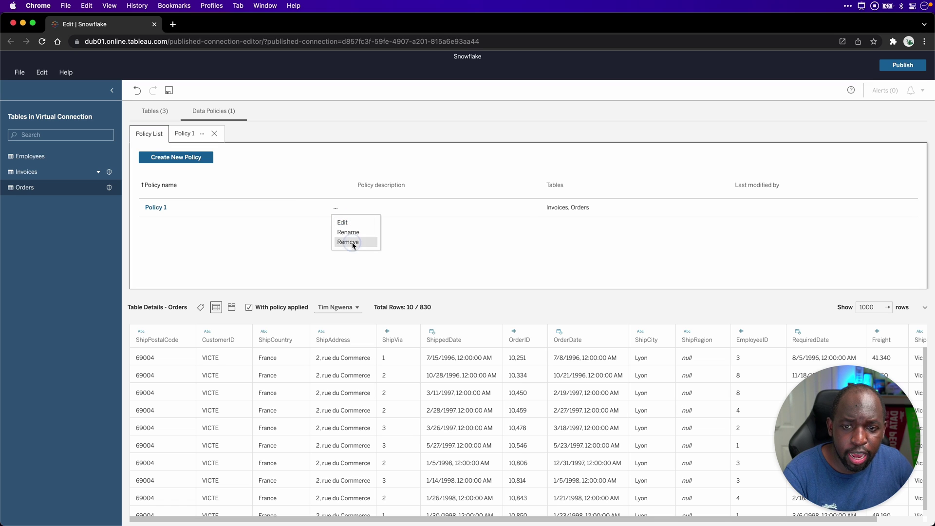
click(354, 244)
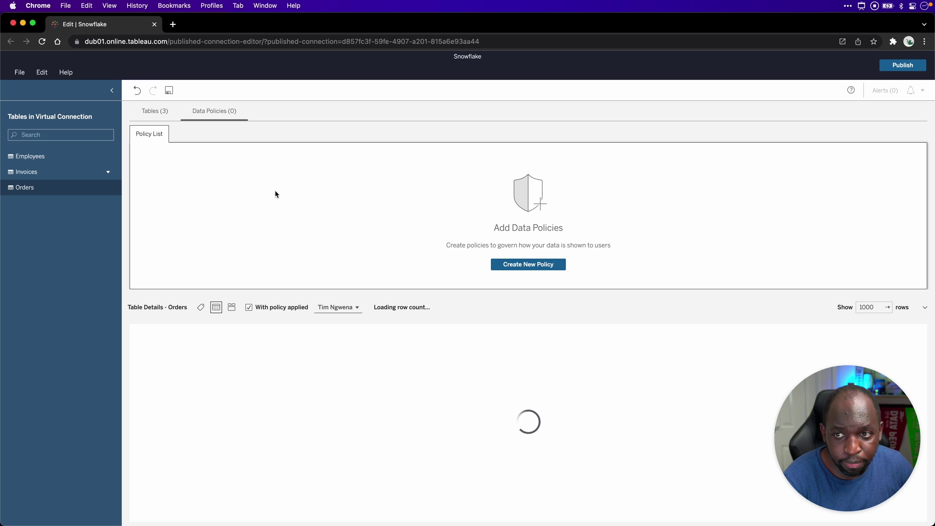
click(524, 266)
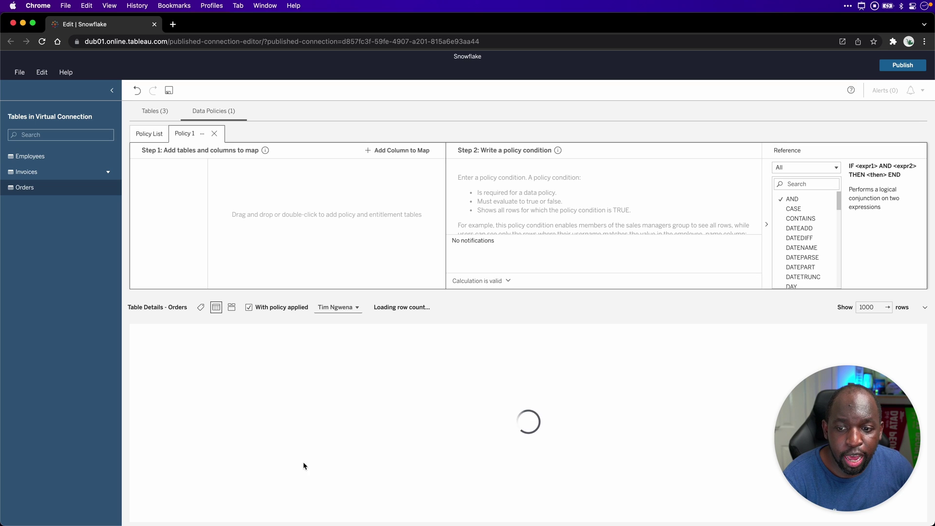
Step: Untick With policy applied and preview the Invoices table's full 2,155 rows
click(249, 307)
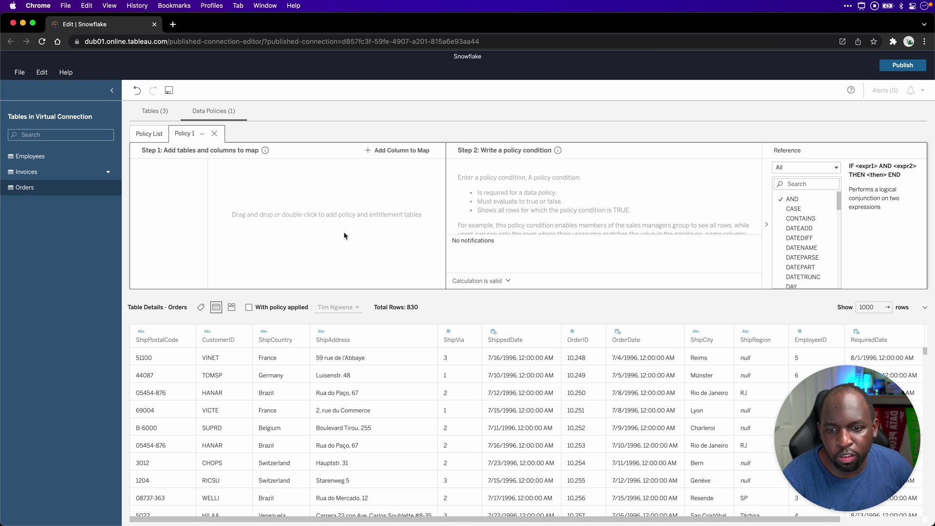
click(30, 179)
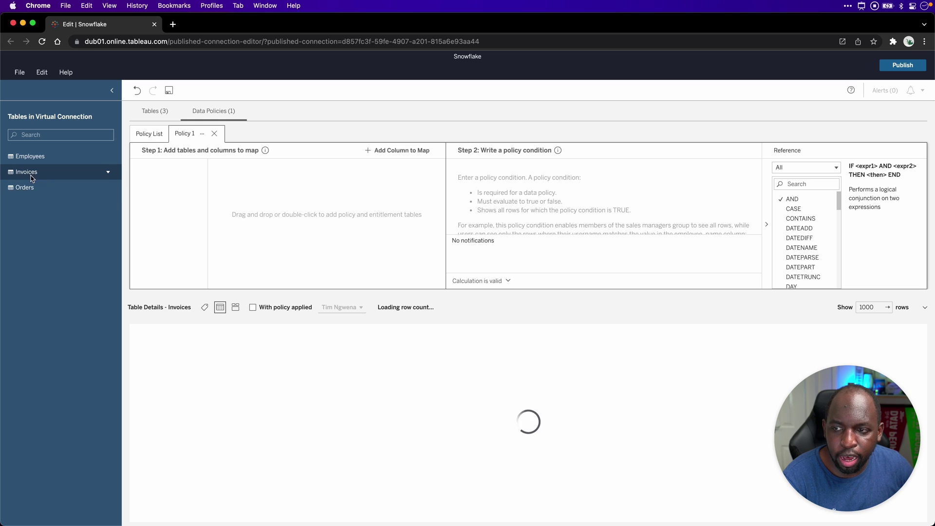
key(ctrl)
drag(66, 229, 28, 168)
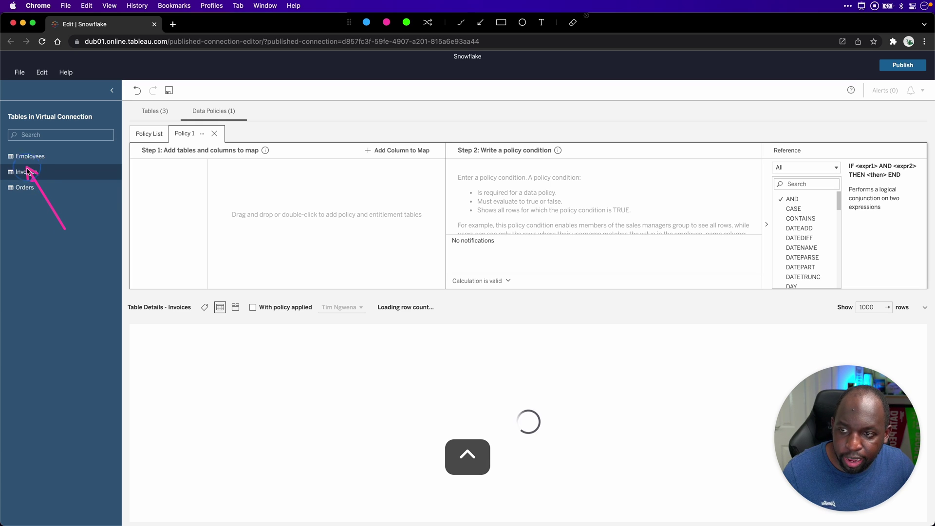
drag(117, 288, 219, 385)
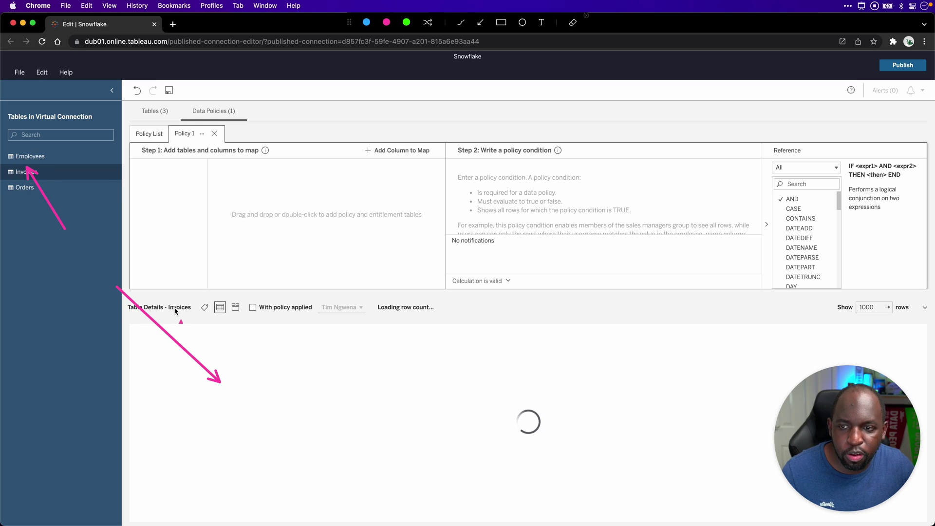
mouse_move(107, 172)
mouse_down()
mouse_move(161, 187)
mouse_move(205, 225)
mouse_move(291, 359)
mouse_up()
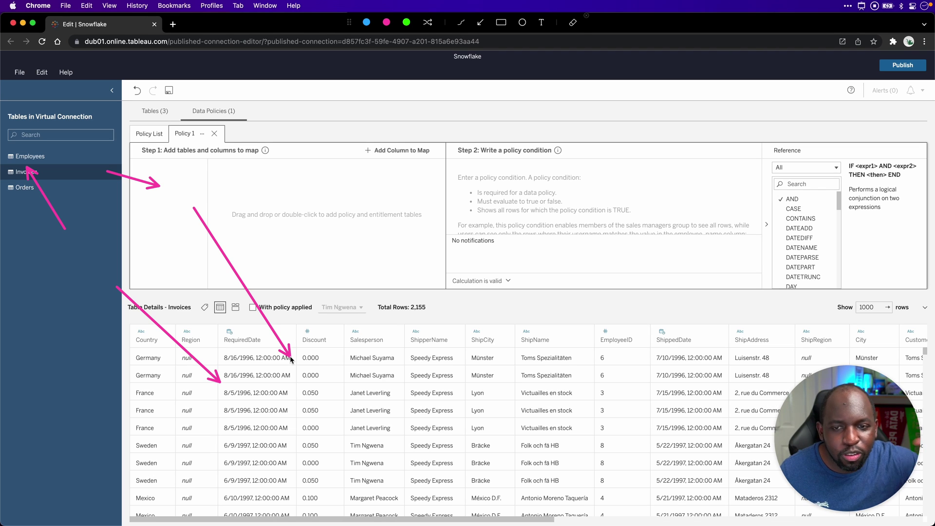
key(ctrl)
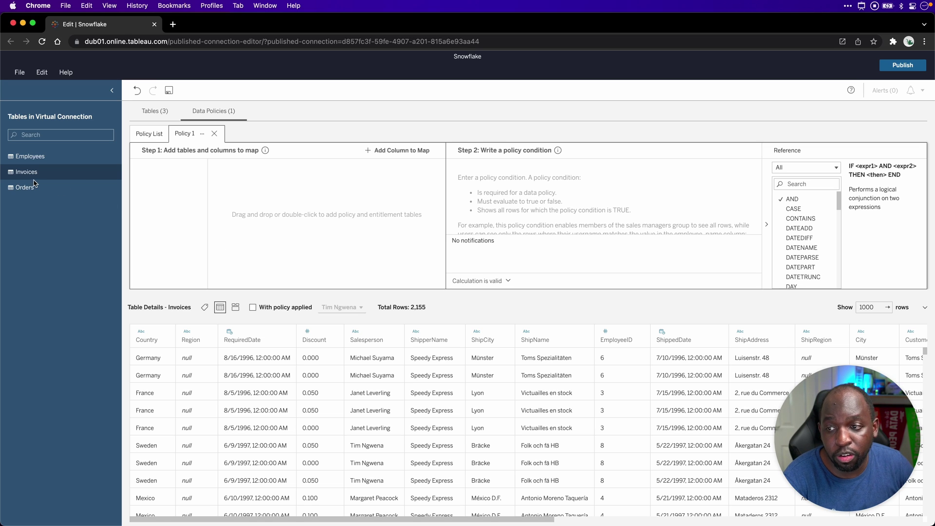
Step: Add Invoices to the policy with a new policy column mapped to Salesperson
click(108, 173)
click(132, 187)
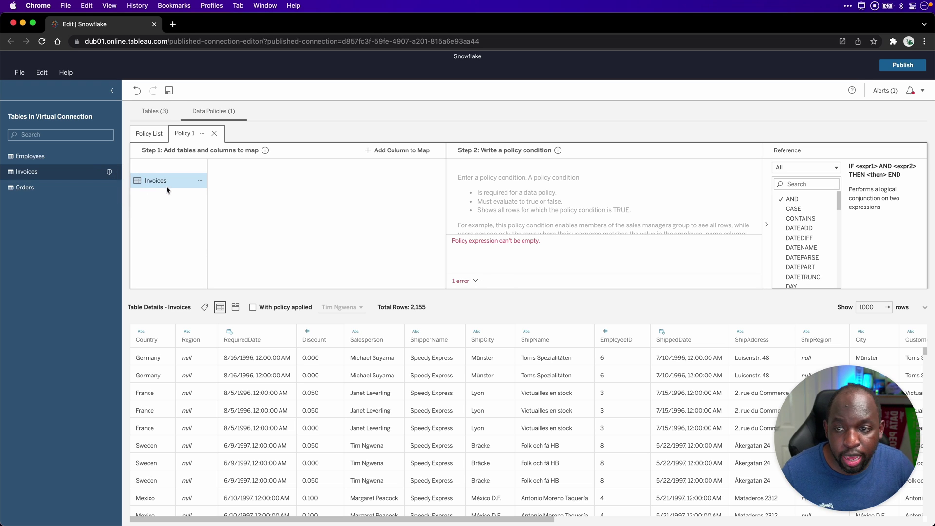
click(372, 151)
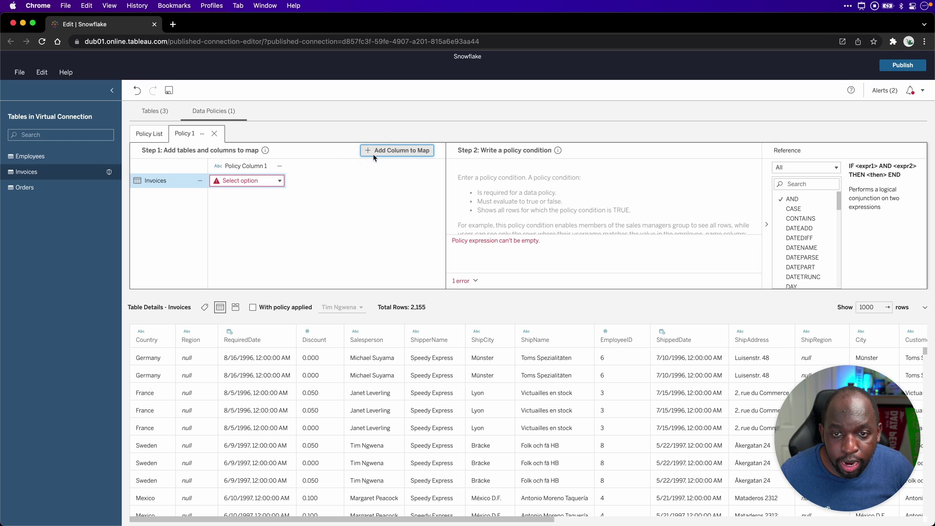
click(281, 181)
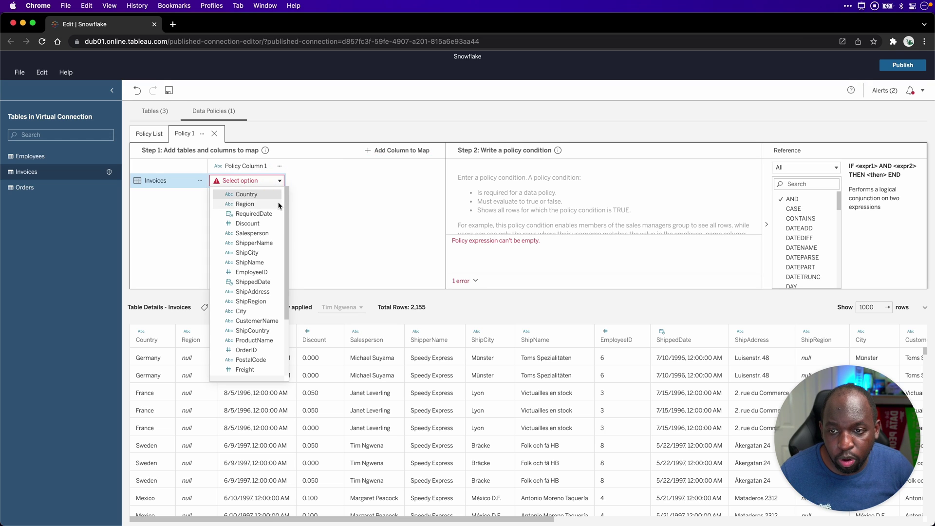
click(267, 234)
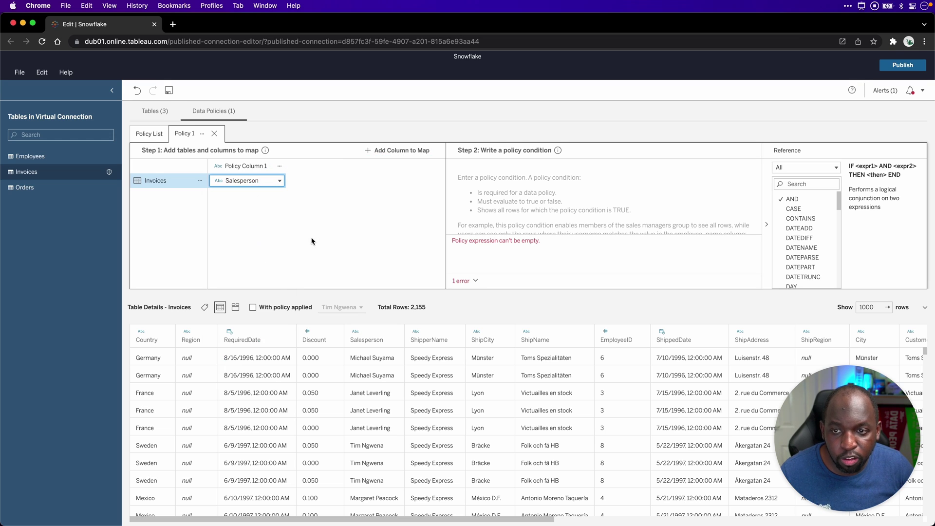
click(269, 207)
Step: Rename the policy column to Sales
double_click(252, 164)
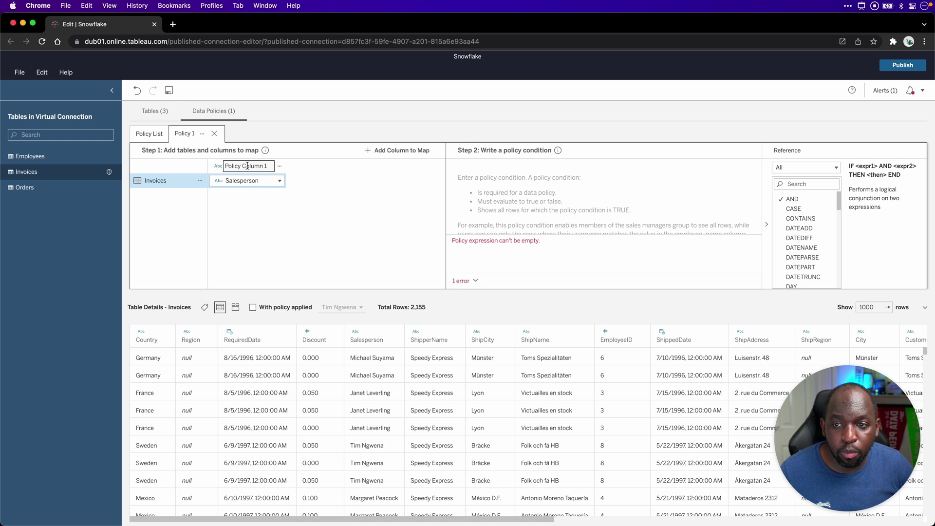
text(Sales)
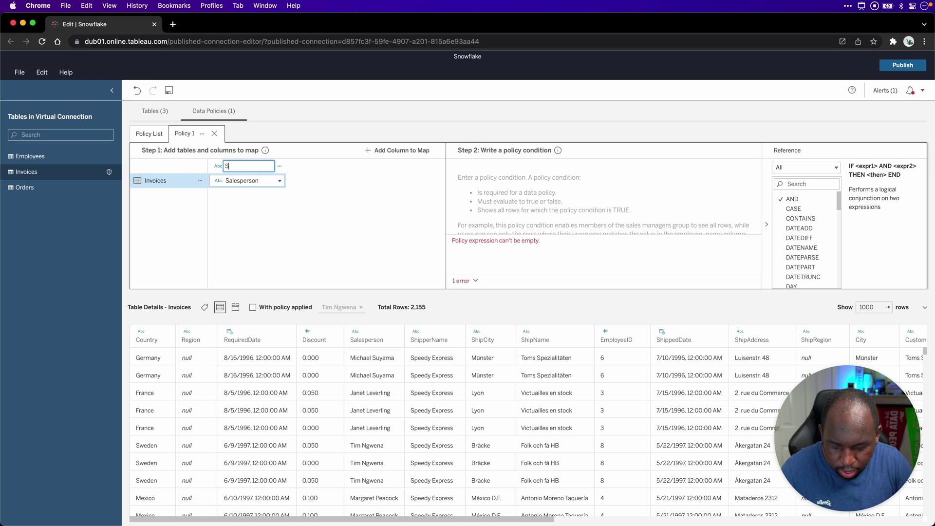
key(Return)
click(357, 224)
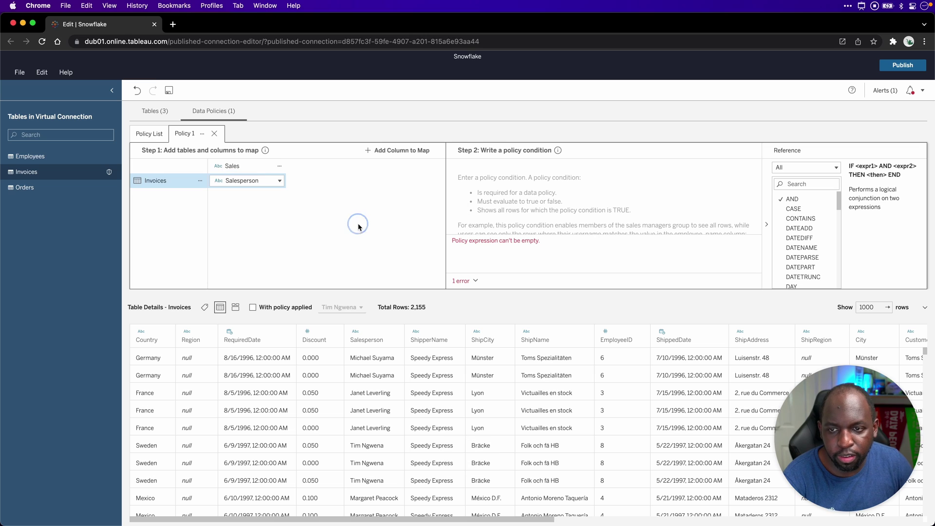
click(504, 182)
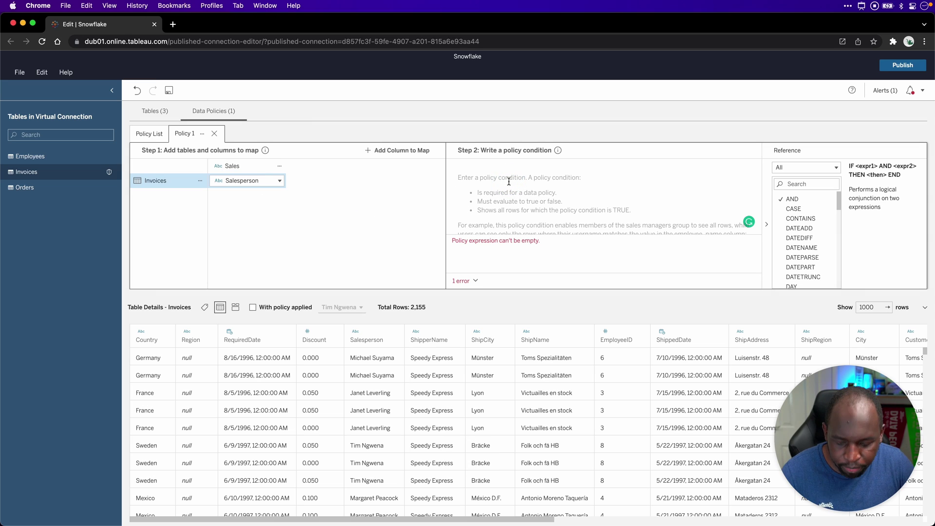
Step: Enter the policy condition [Sales]=USERNAME() using autocomplete
text(sales)
key(Return)
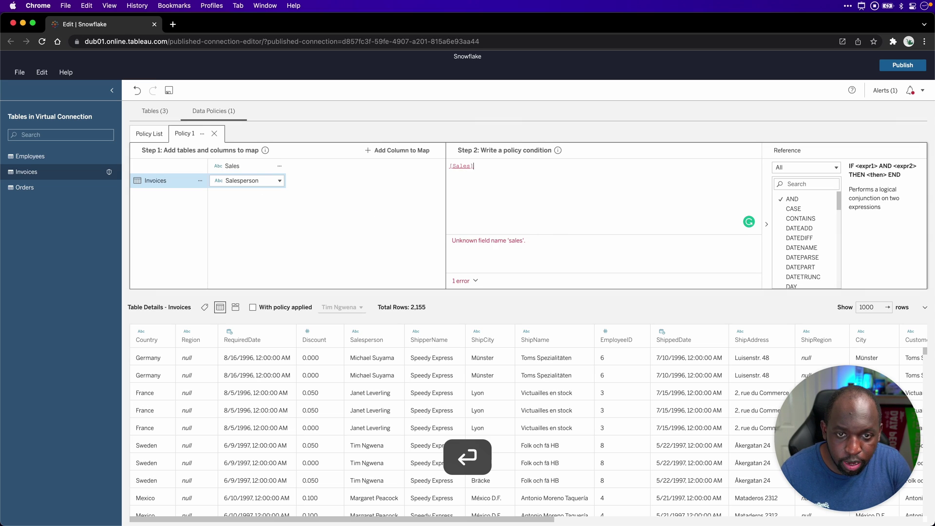
text(=)
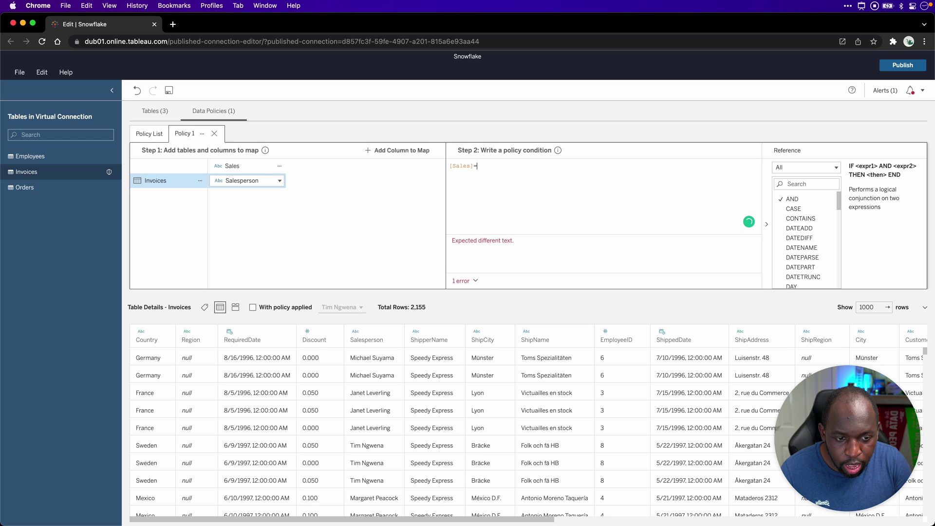
text(use)
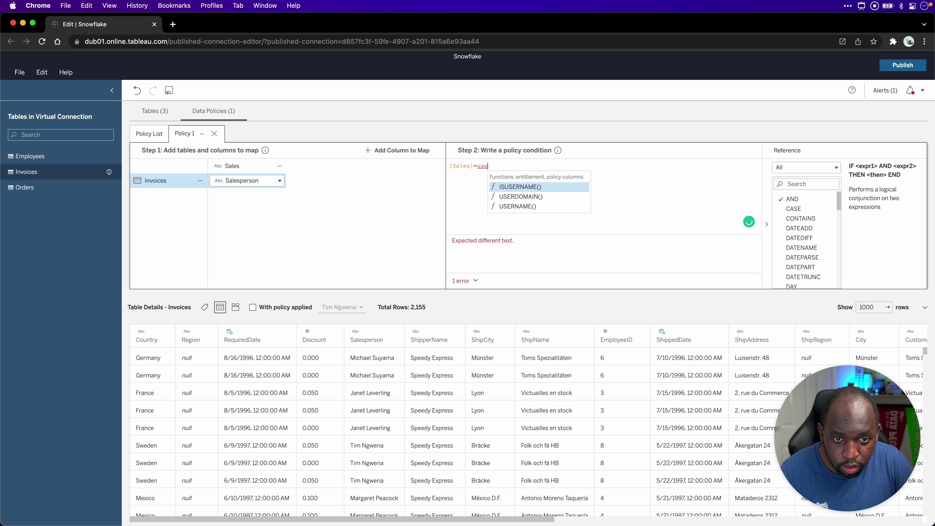
click(533, 207)
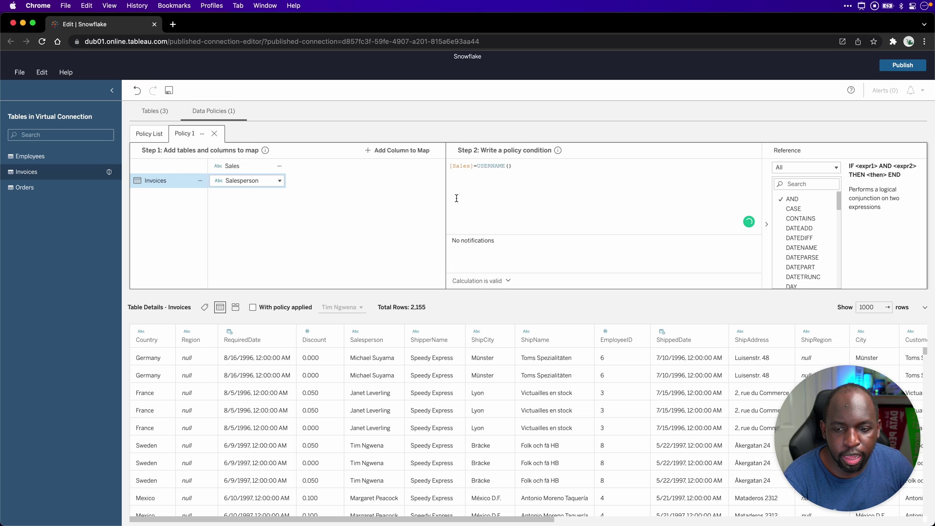
Step: Annotate how Sales maps to Salesperson cells and USERNAME() with arrows and a box
key(ctrl)
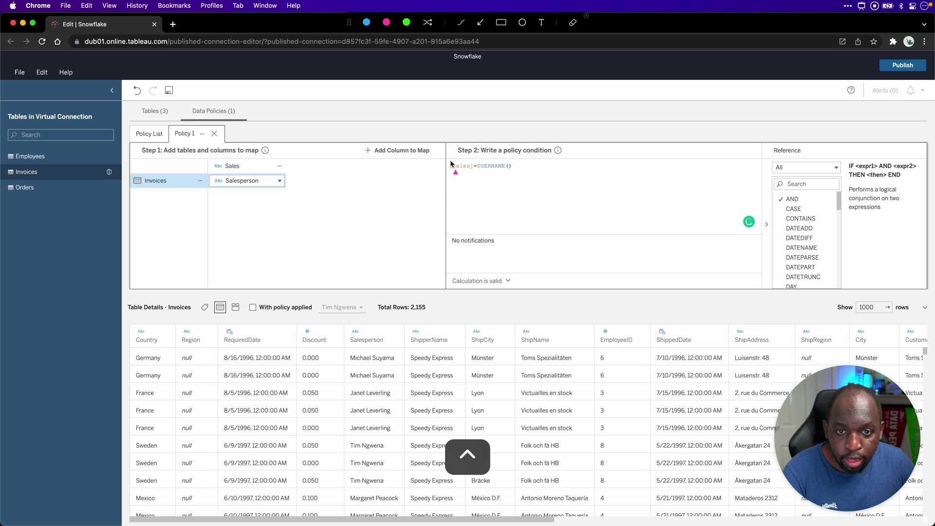
mouse_move(451, 165)
mouse_down()
mouse_move(250, 163)
mouse_move(263, 184)
mouse_up()
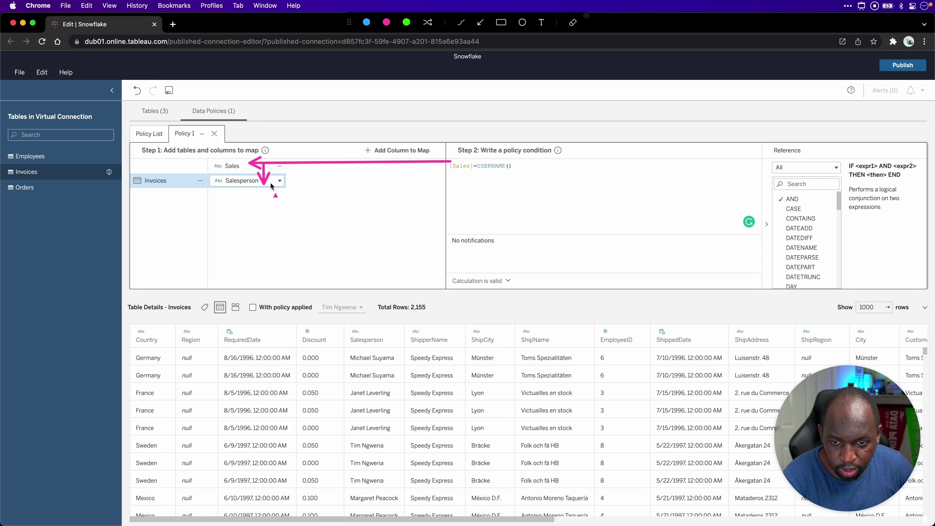
drag(271, 186, 349, 342)
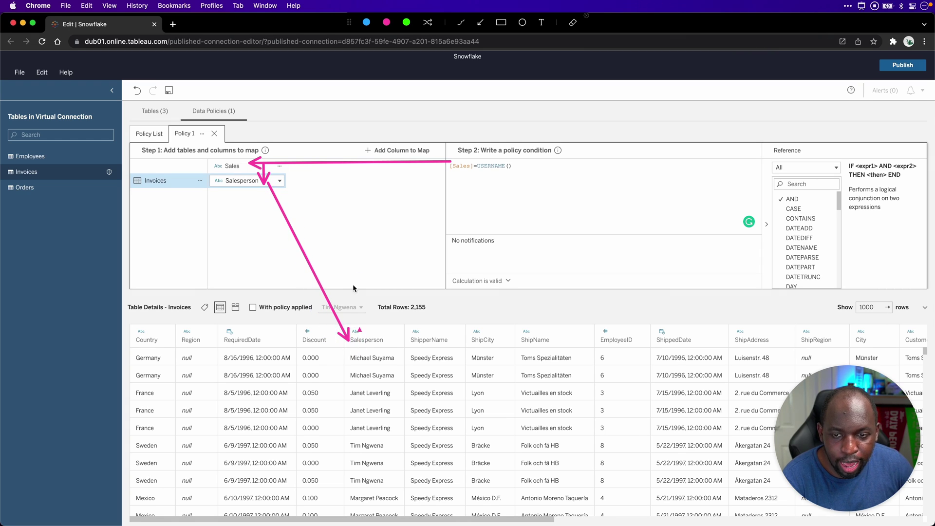
click(502, 22)
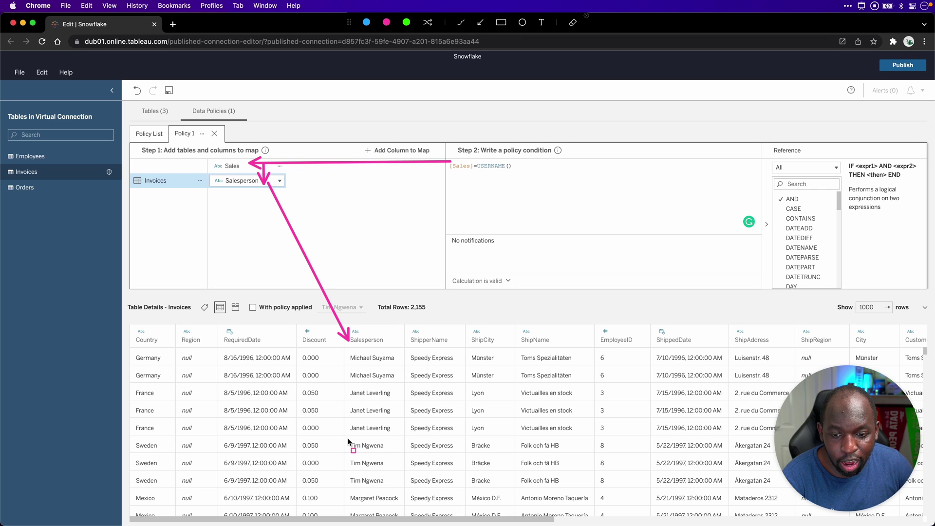
drag(347, 438, 391, 490)
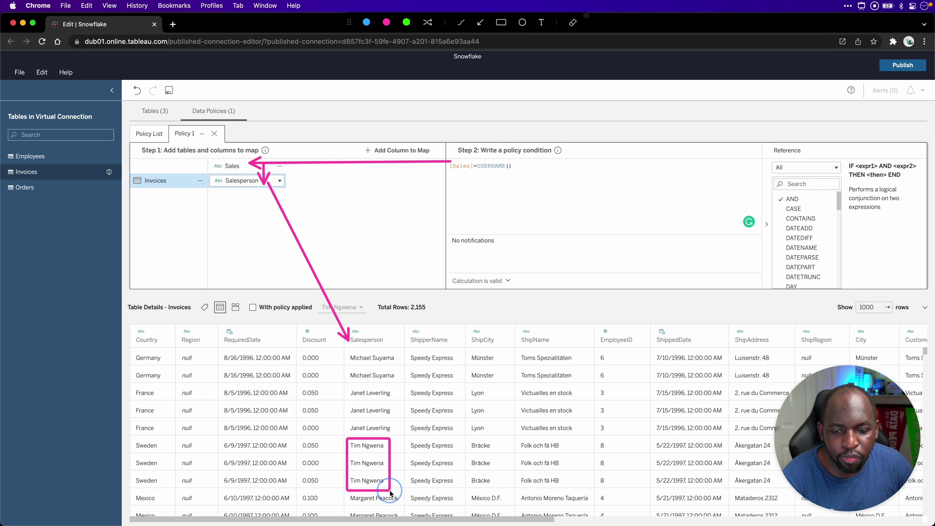
click(480, 22)
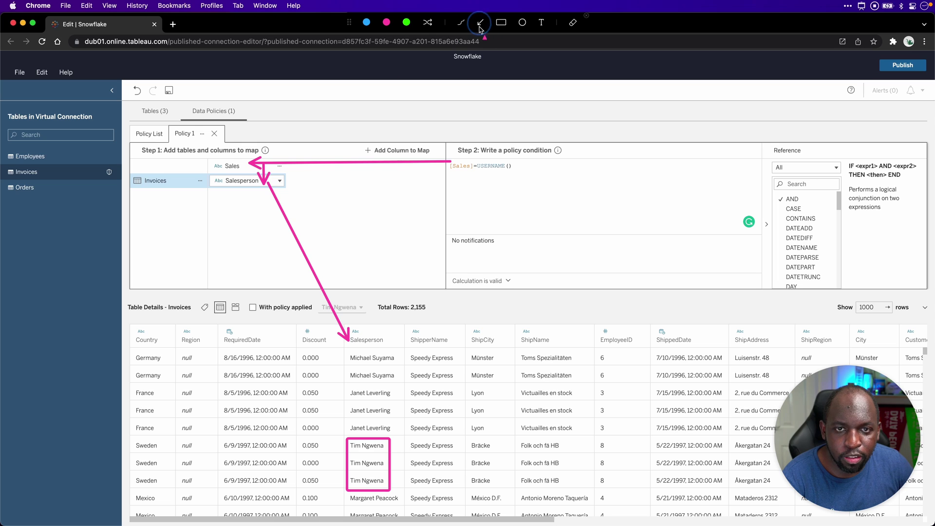
mouse_move(388, 439)
mouse_down()
mouse_move(402, 424)
mouse_move(438, 177)
mouse_move(487, 168)
mouse_move(494, 176)
mouse_up()
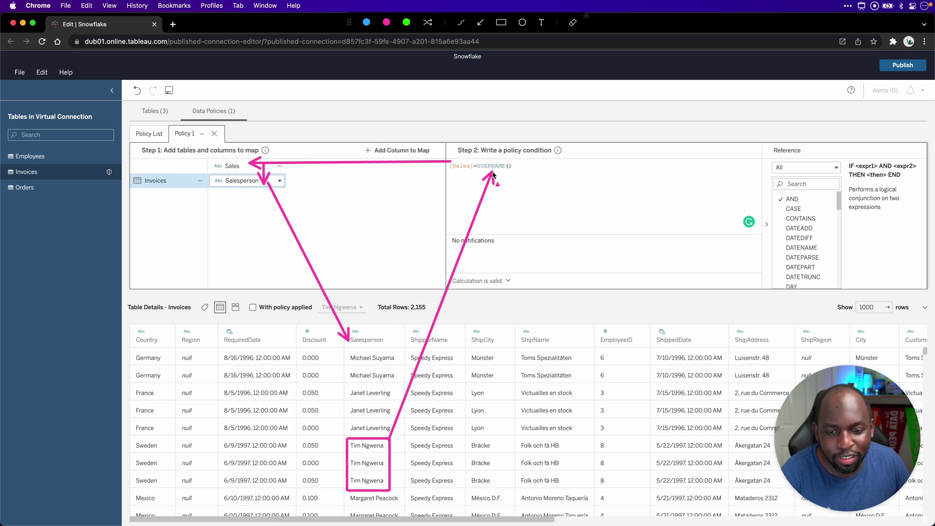
Step: Clear the annotations and preview Invoices with the policy applied, showing 0 of 2,155 rows
key(ctrl)
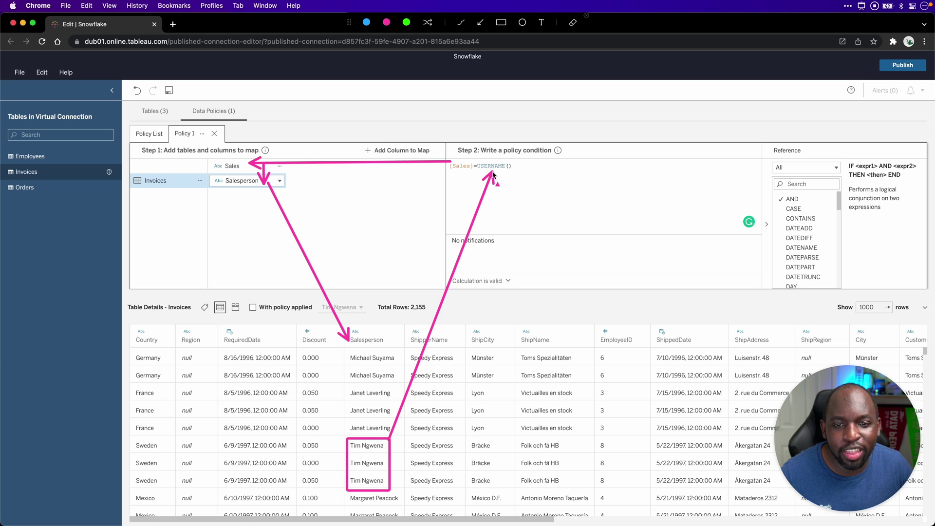
key(ctrl)
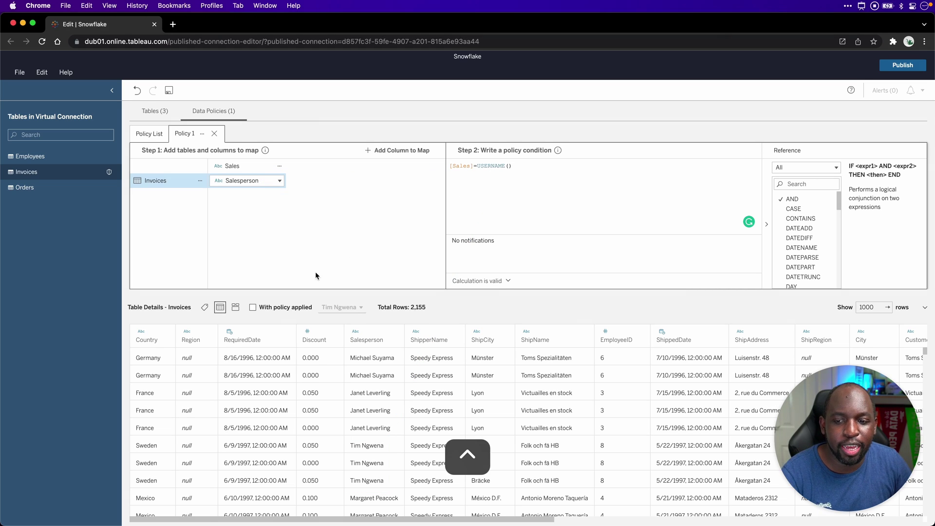
click(253, 308)
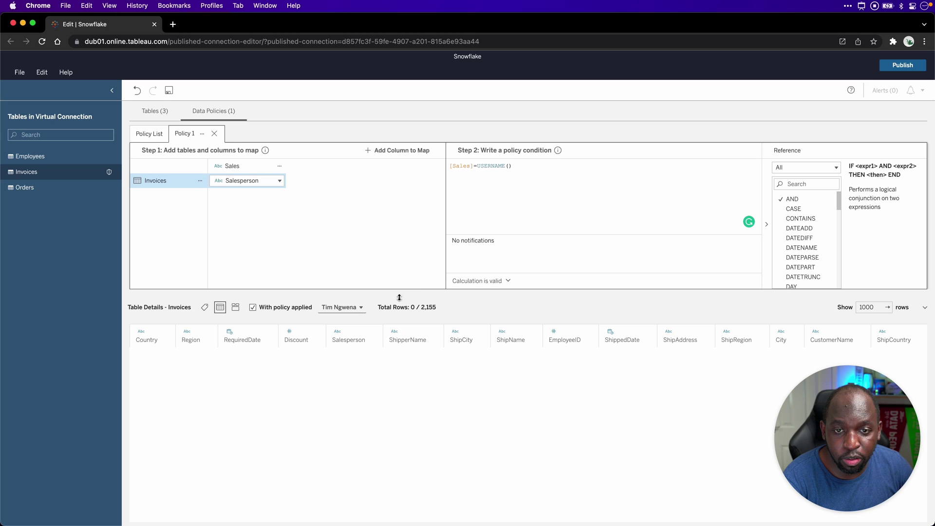
click(489, 191)
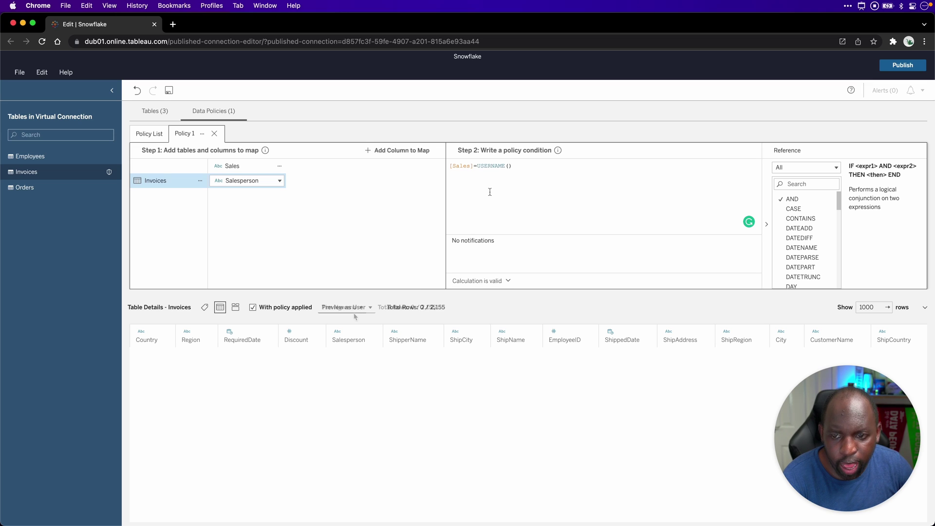
Step: Untick With policy applied to restore the unfiltered 2,155-row Invoices preview
click(252, 308)
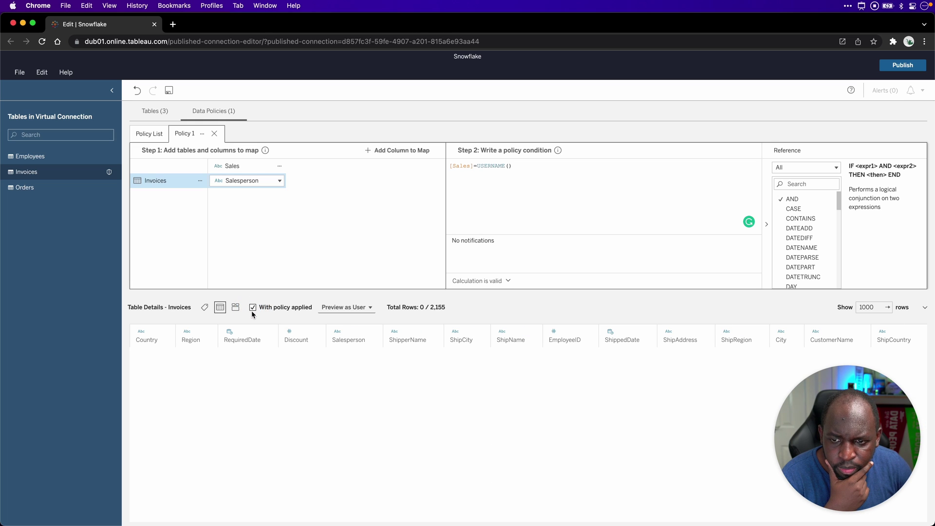
click(252, 308)
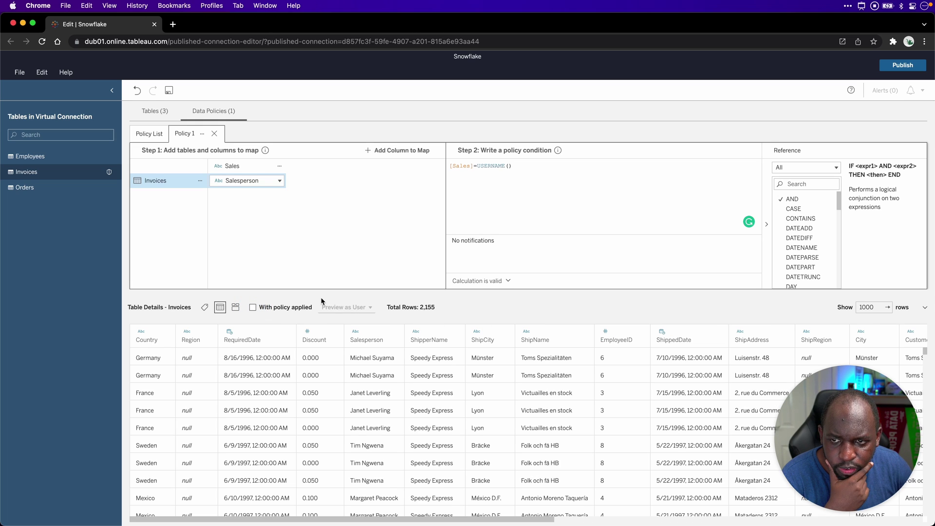
click(150, 178)
click(154, 185)
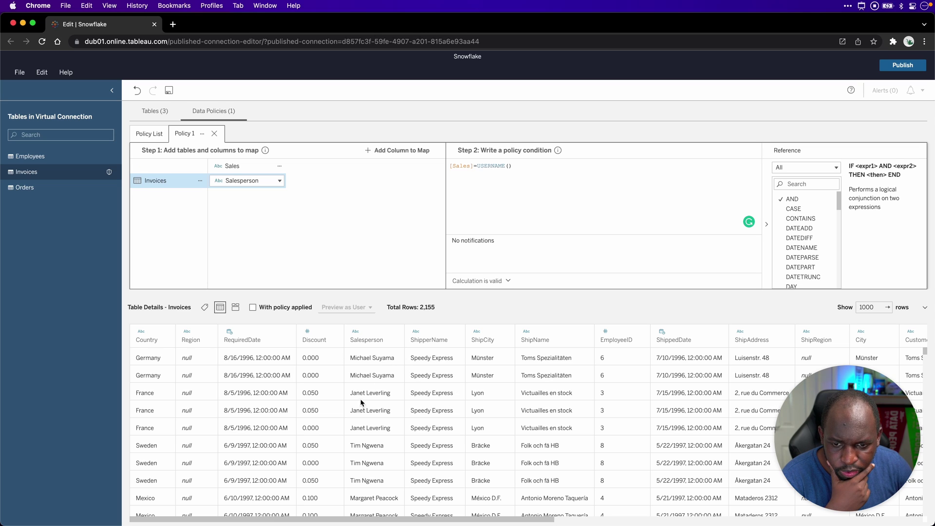
mouse_move(364, 443)
mouse_down()
mouse_move(380, 494)
mouse_move(372, 445)
mouse_up()
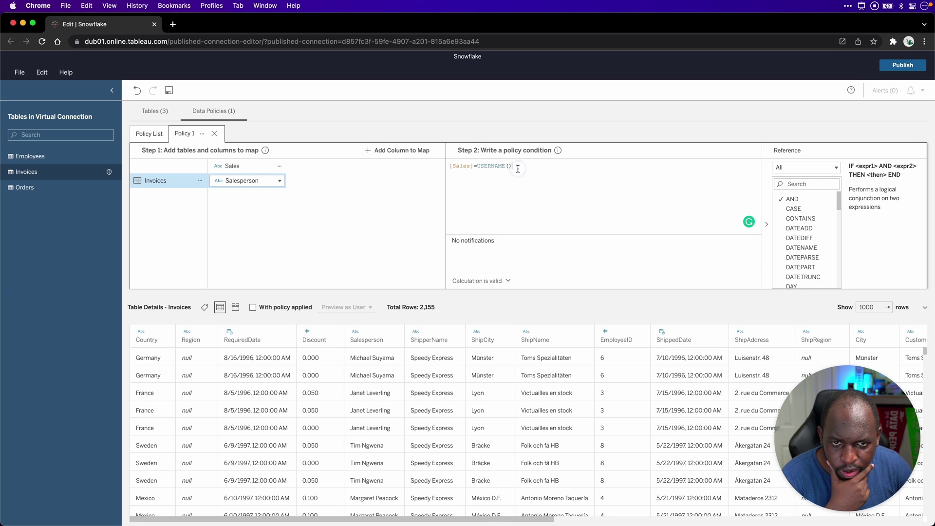
Step: Replace USERNAME() in the condition with one salesperson's name in quotes
drag(515, 170, 475, 168)
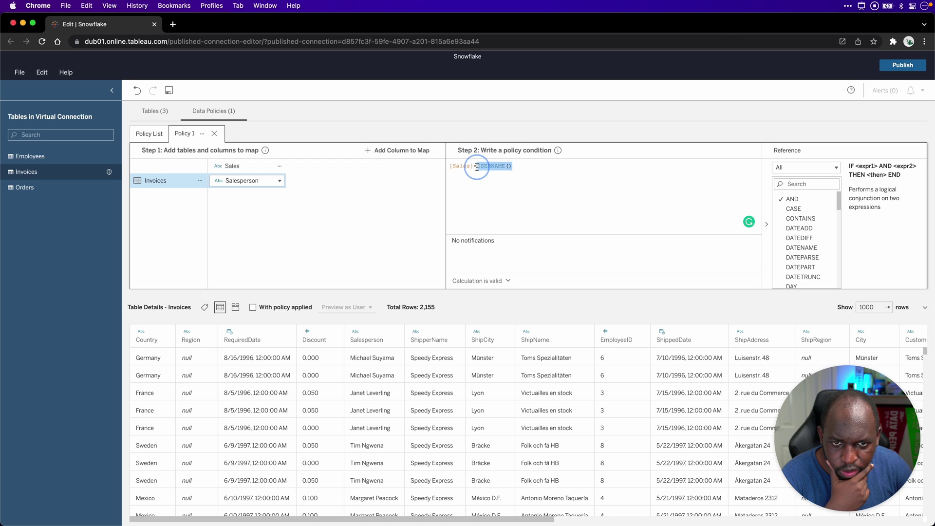
key(BackSpace)
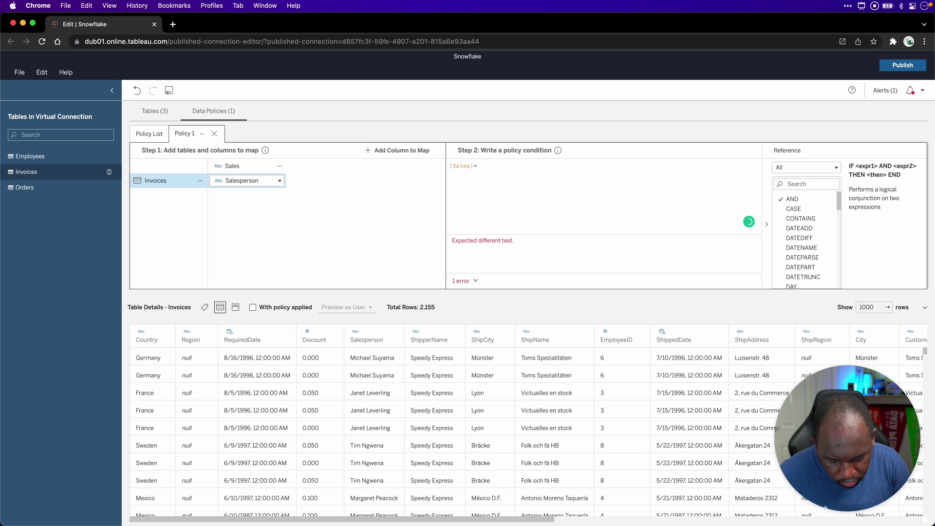
text("")
key(Left)
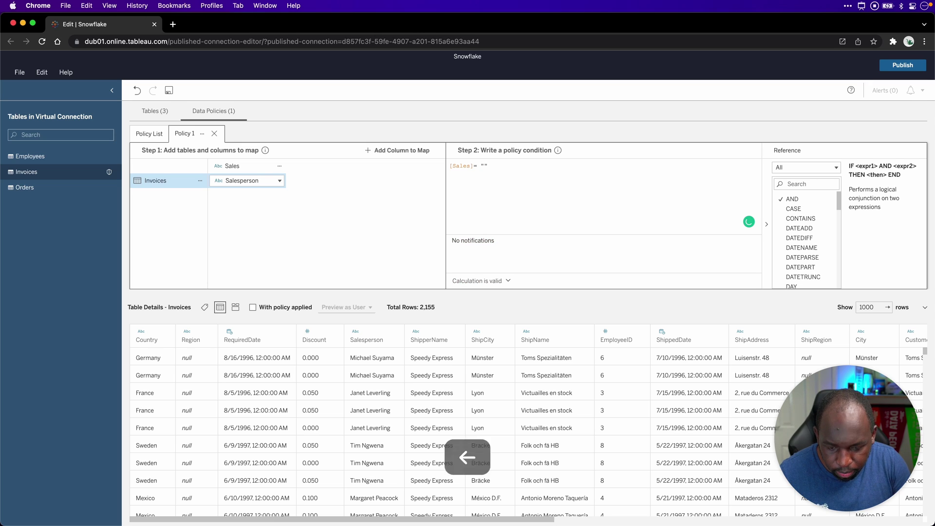
text(Tim )
text(Ngwena)
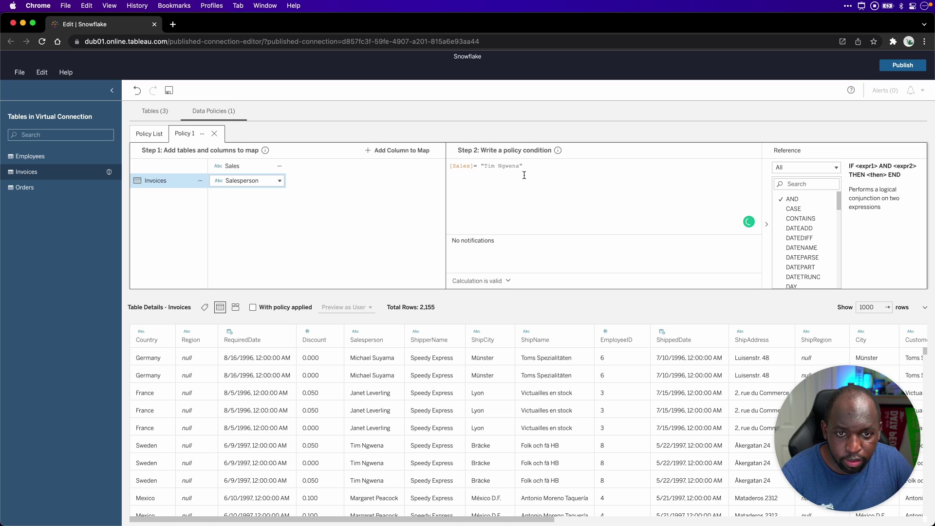
click(521, 190)
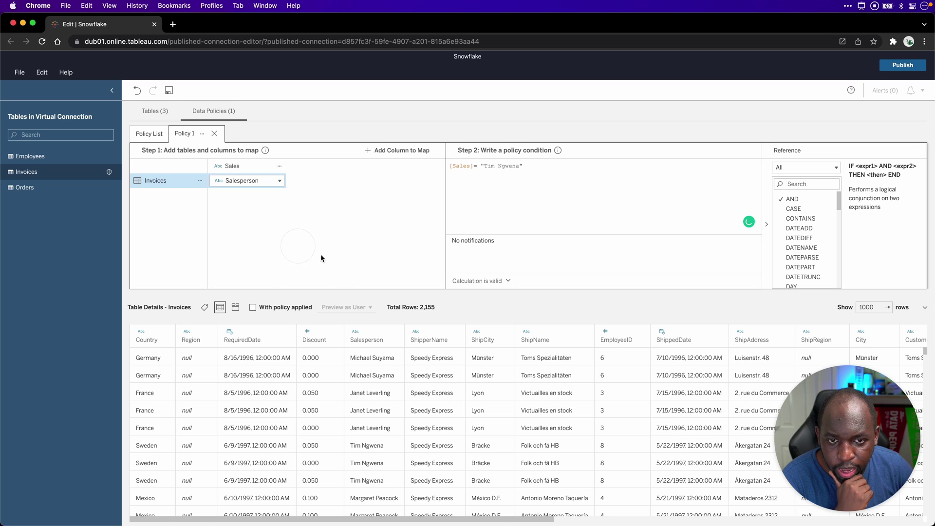
Step: Preview Invoices with the policy applied, showing 260 of 2,155 rows
click(253, 307)
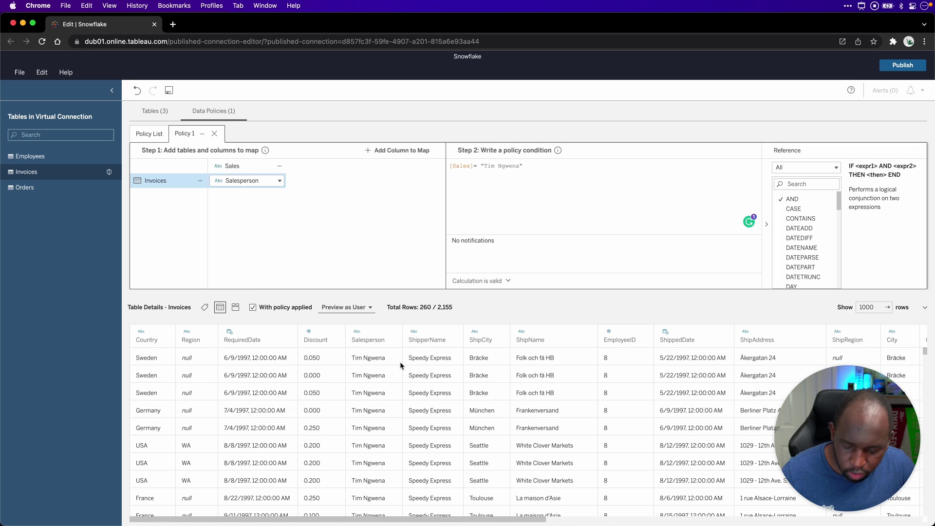
key(ctrl)
mouse_move(487, 178)
mouse_down()
mouse_move(423, 263)
mouse_move(390, 361)
mouse_up()
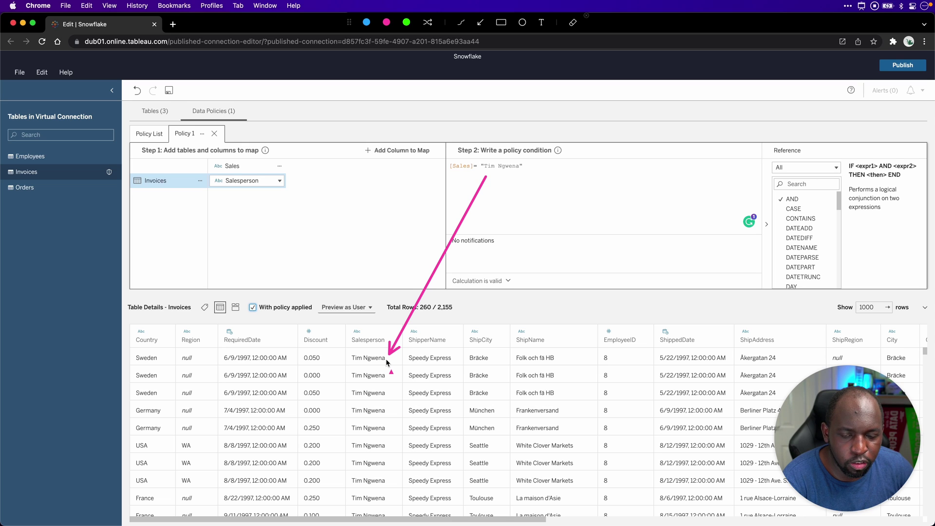
key(ctrl)
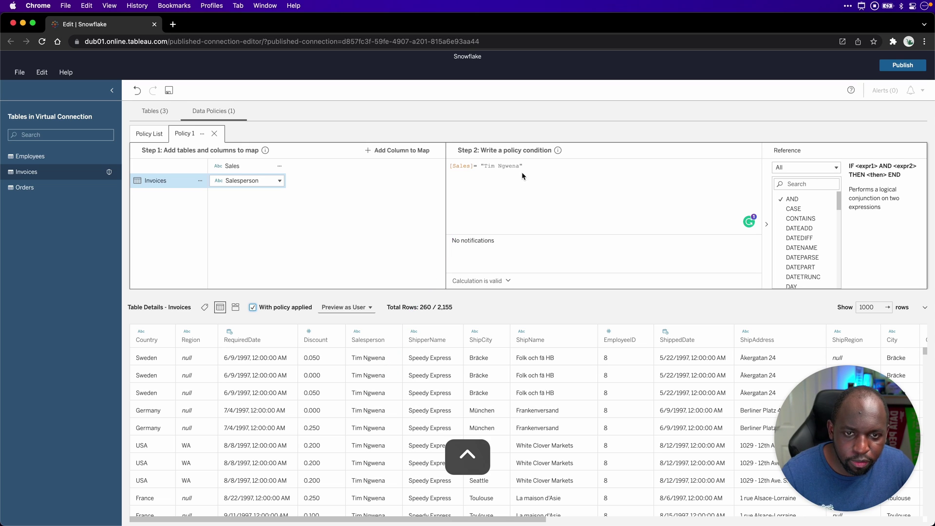
Step: Swap the hard-coded name for FULLNAME() so the condition reads [Sales]=FULLNAME(), then refresh the preview
click(528, 170)
drag(527, 169, 482, 166)
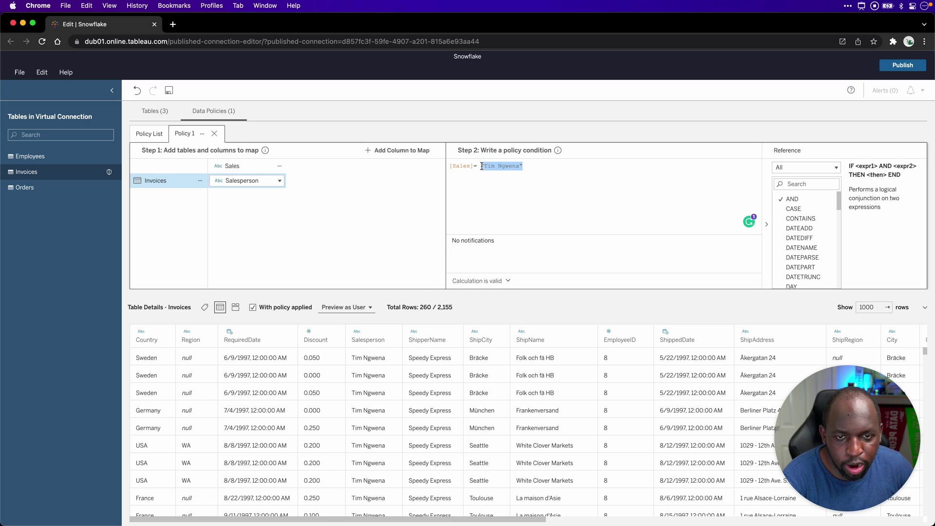
text(fu)
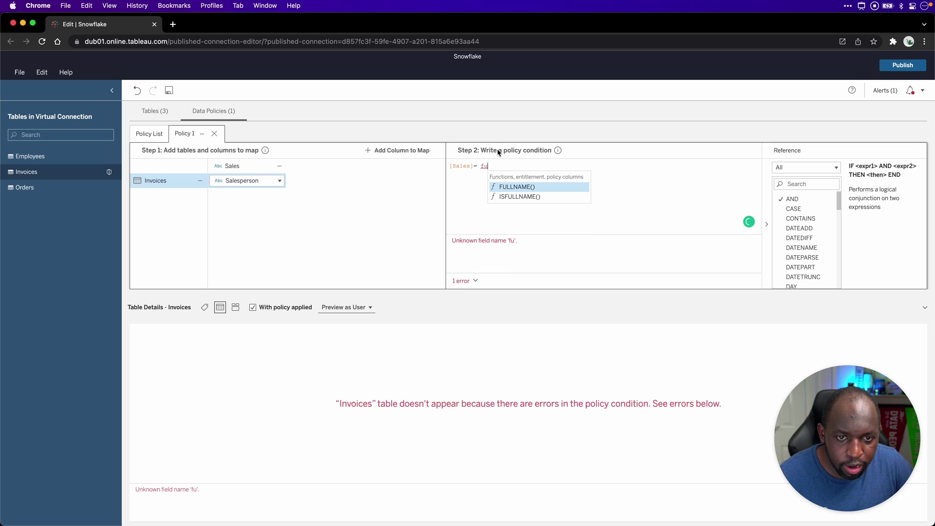
click(517, 187)
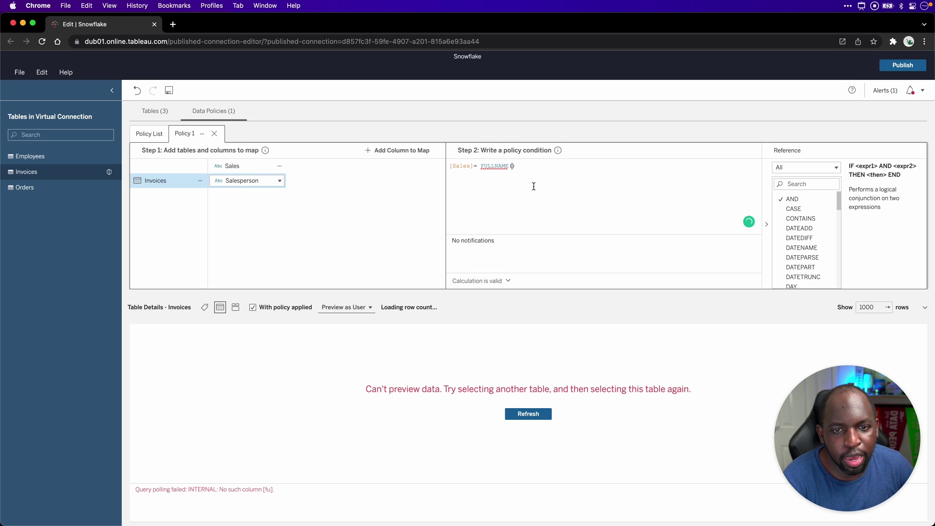
click(528, 414)
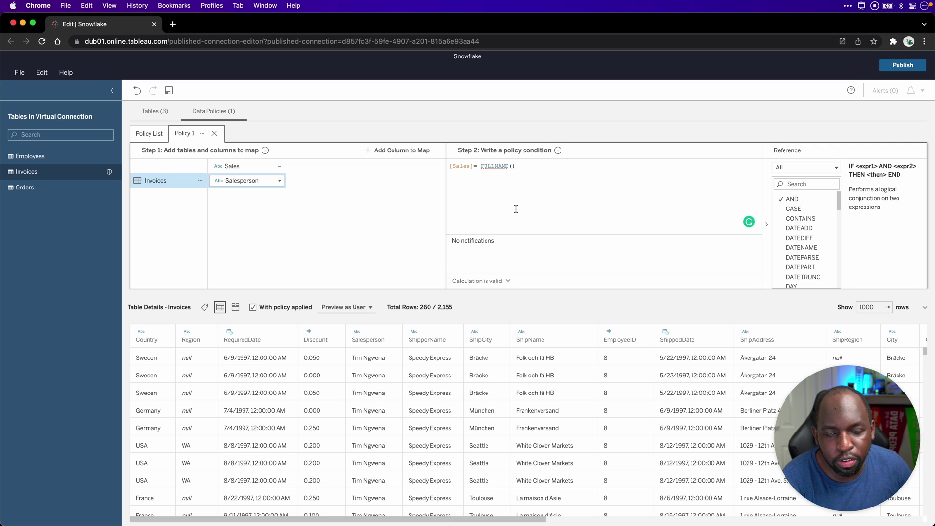
click(531, 168)
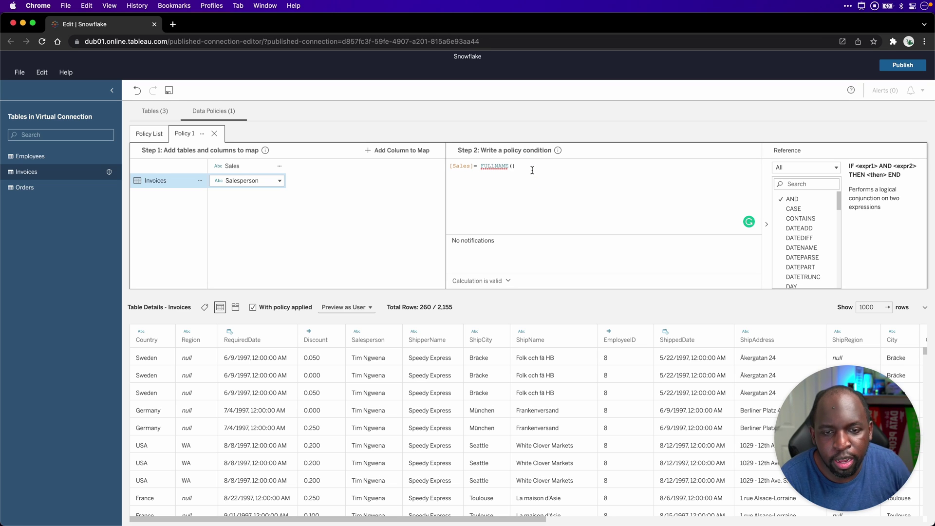
click(531, 185)
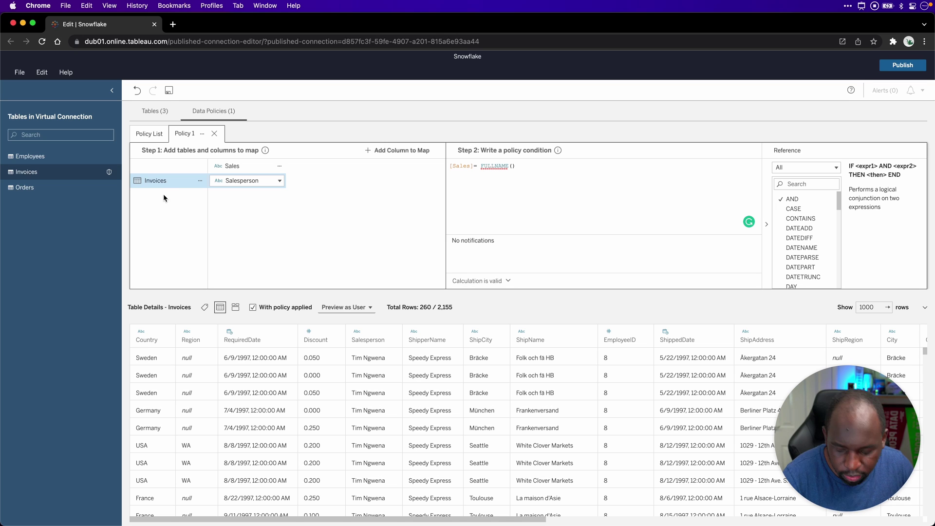
key(ctrl)
drag(193, 126, 120, 165)
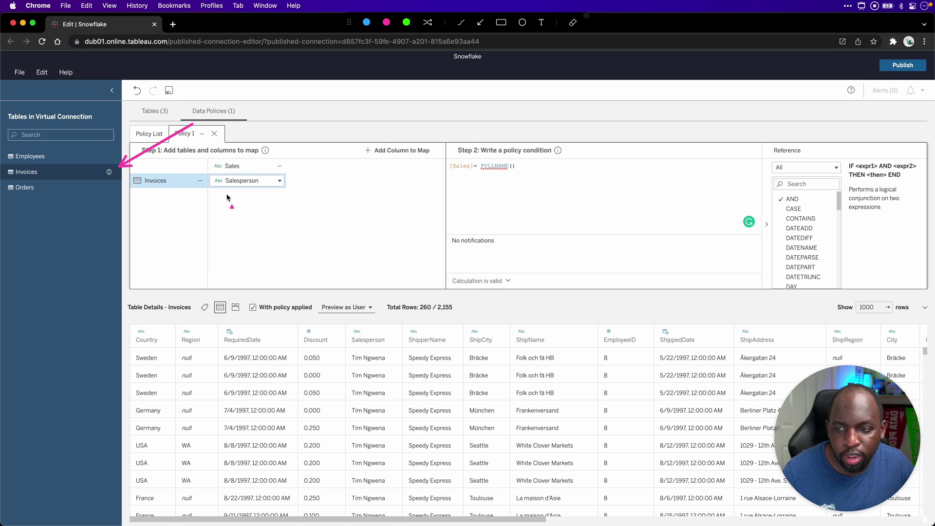
drag(100, 135, 147, 111)
key(ctrl)
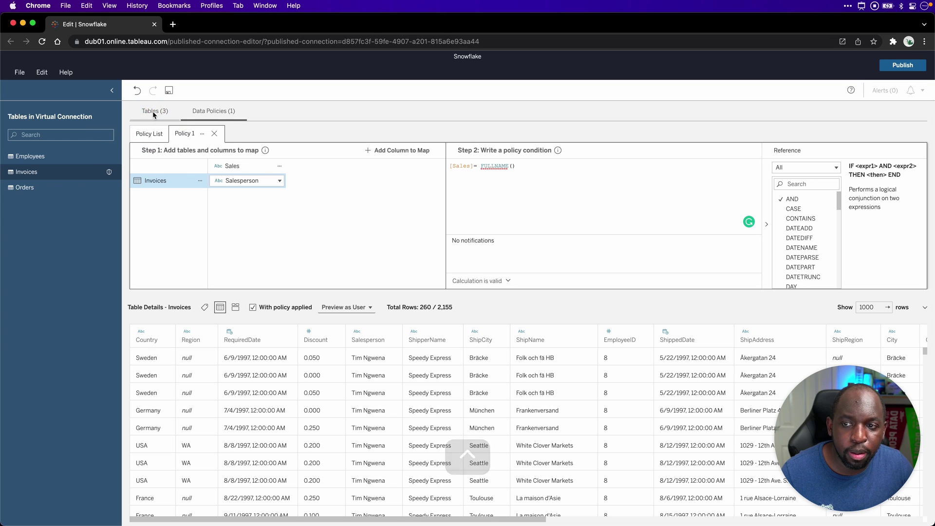
click(154, 111)
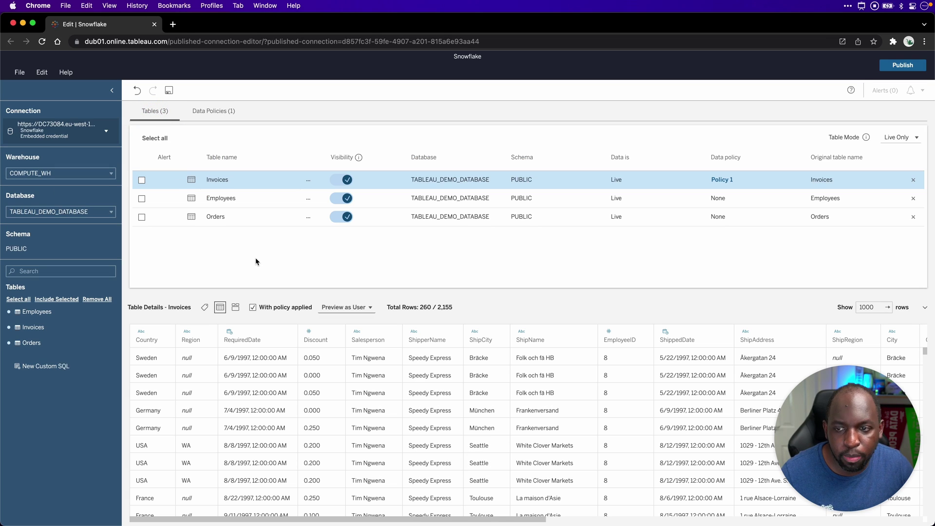
key(ctrl)
drag(668, 134, 715, 174)
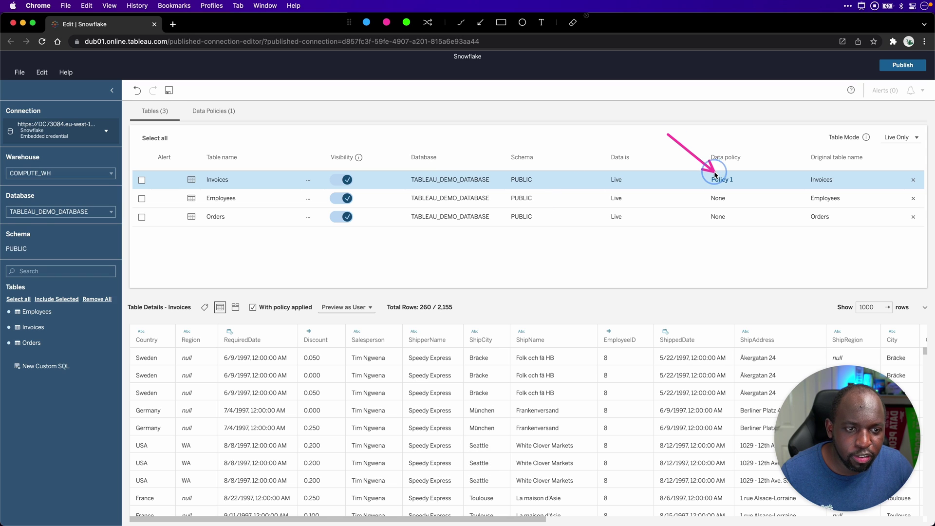
key(ctrl)
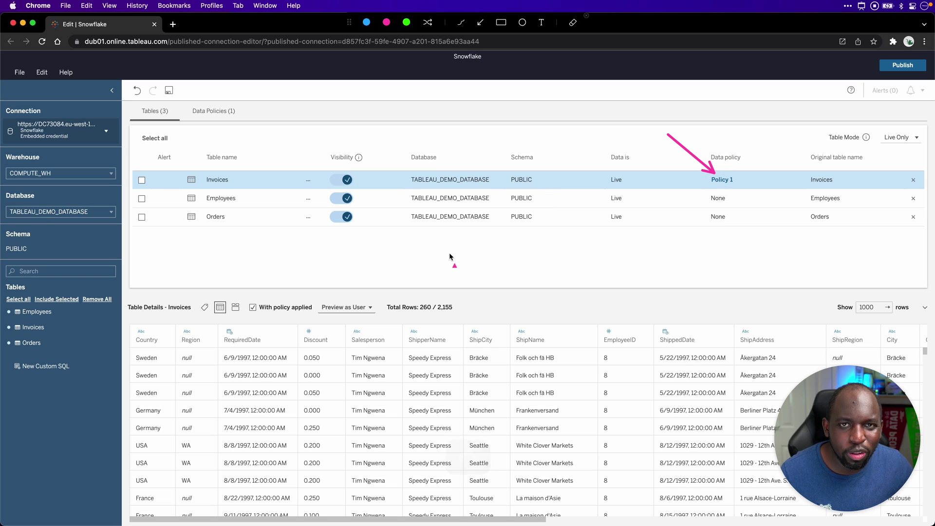
key(ctrl)
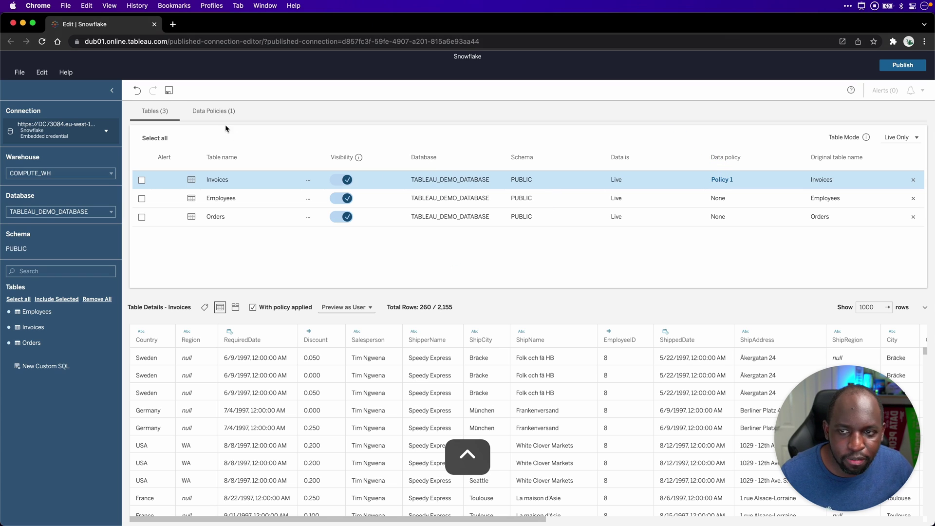
click(210, 112)
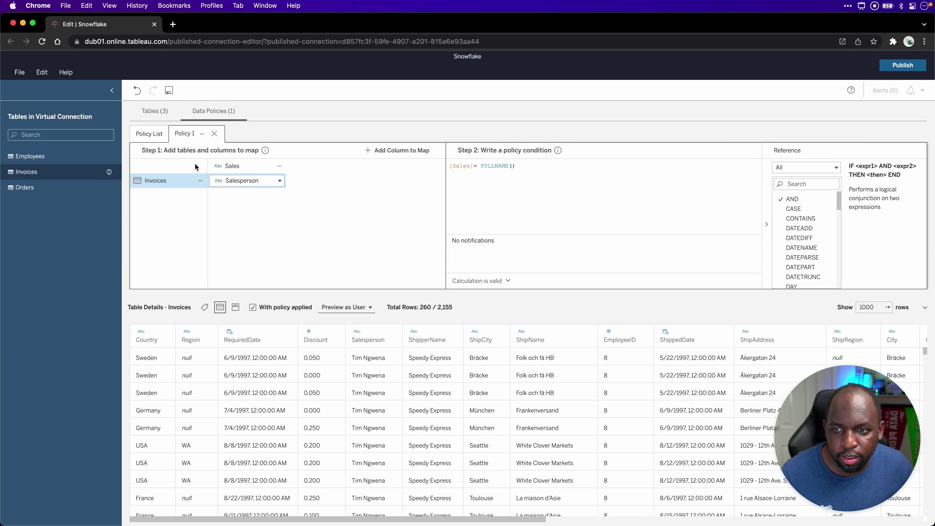
Step: Rename Policy 1 to 'Sales person match' and show the Tables (3) list
double_click(188, 134)
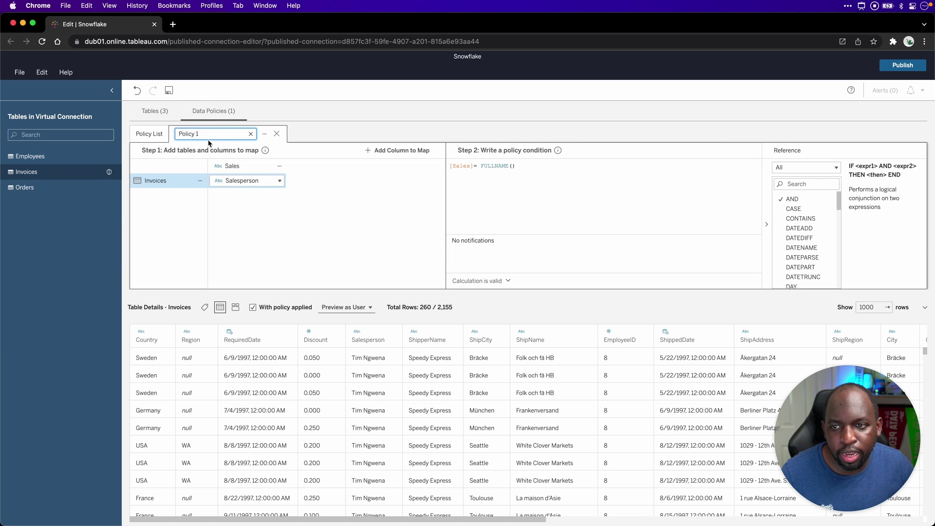
key(super+a)
key(BackSpace)
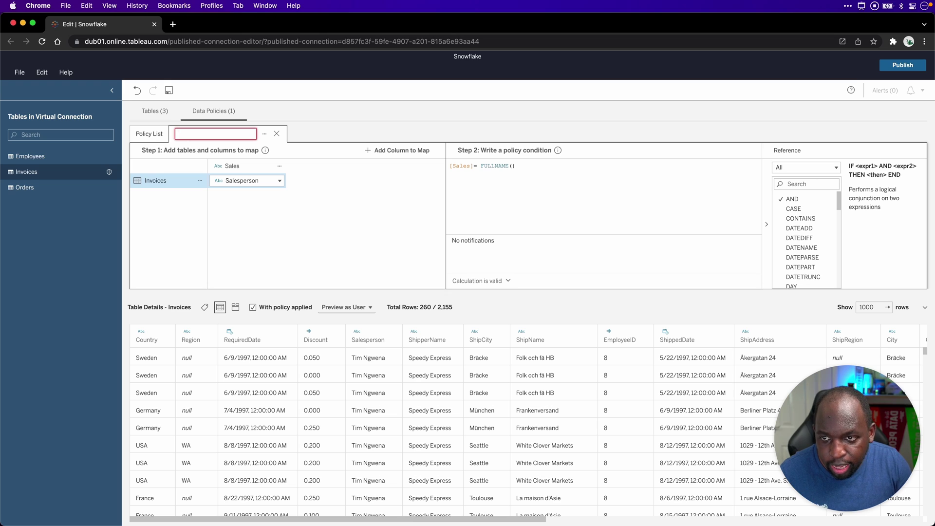
text(Sales person match)
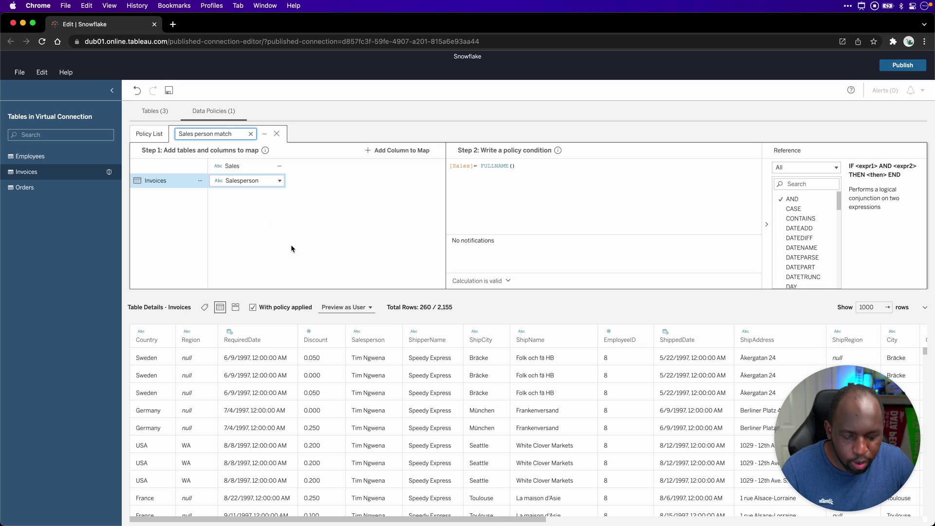
key(Return)
click(155, 112)
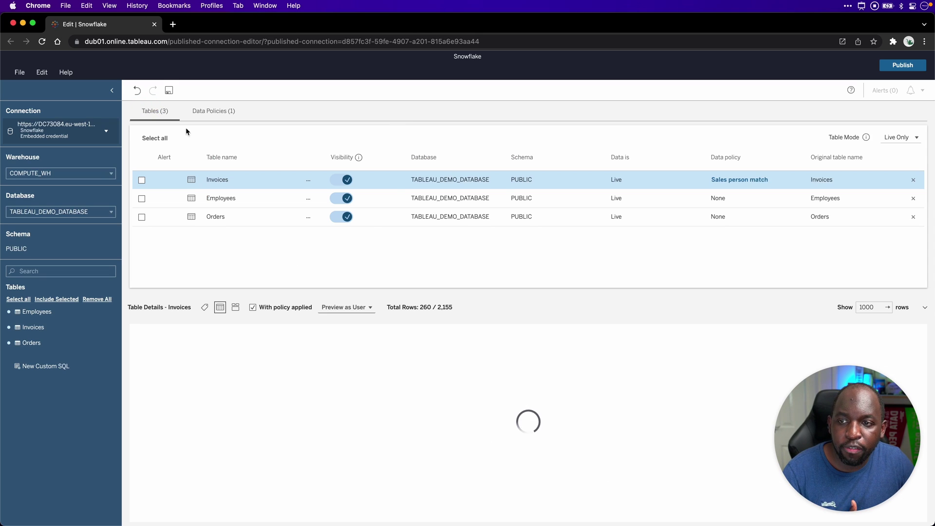
Step: Open the Sales person match policy to remove it
drag(676, 122, 715, 177)
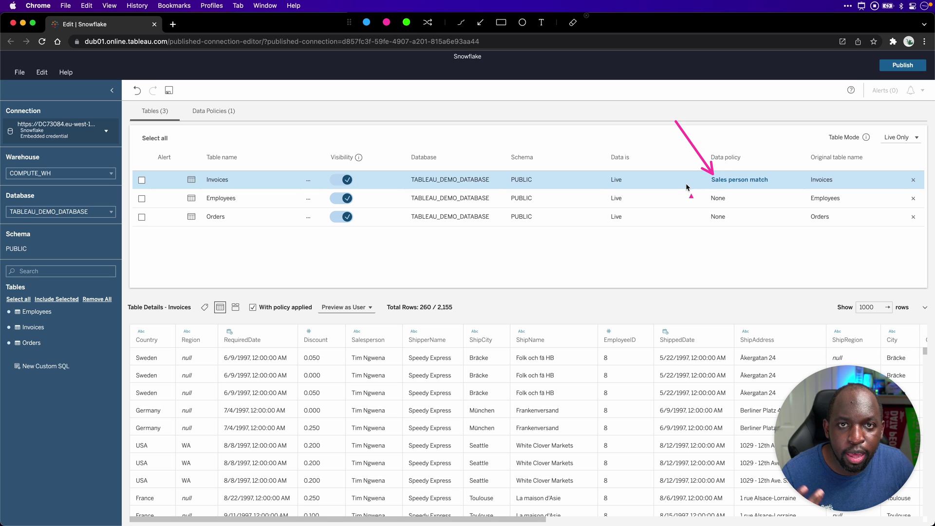
key(ctrl)
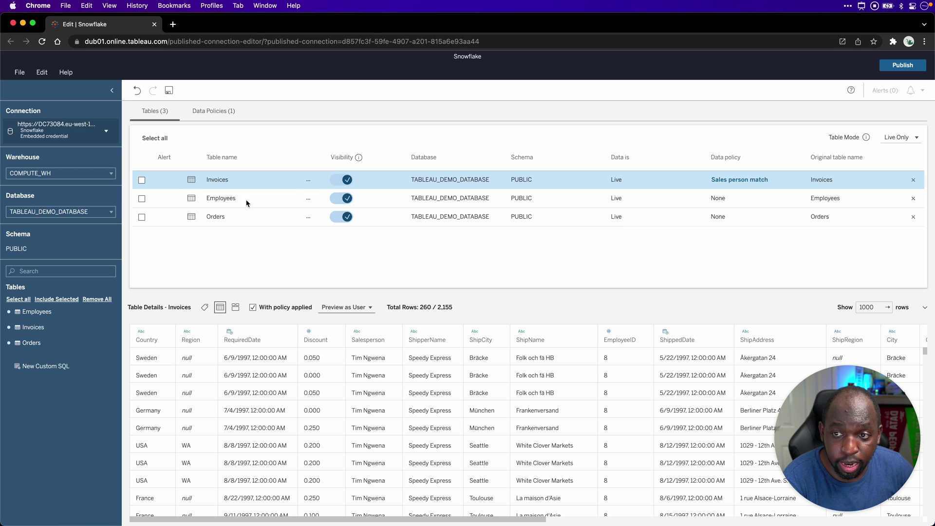
click(215, 111)
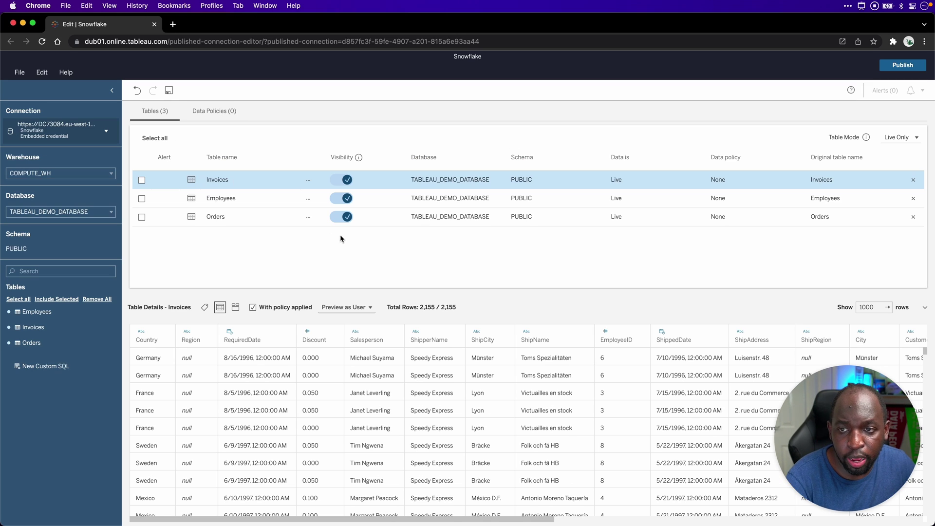
Step: Create a new data policy, Policy 1, and add Employees as its entitlement table
click(208, 110)
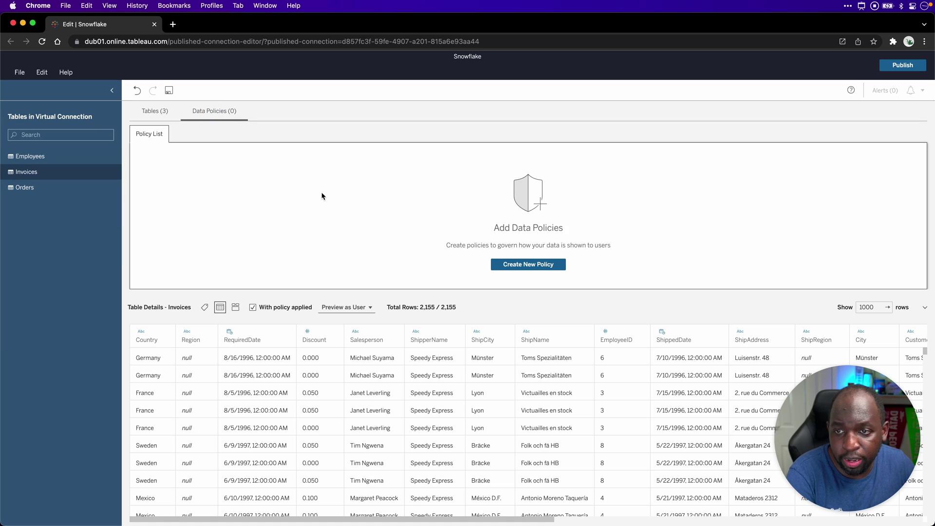
click(534, 266)
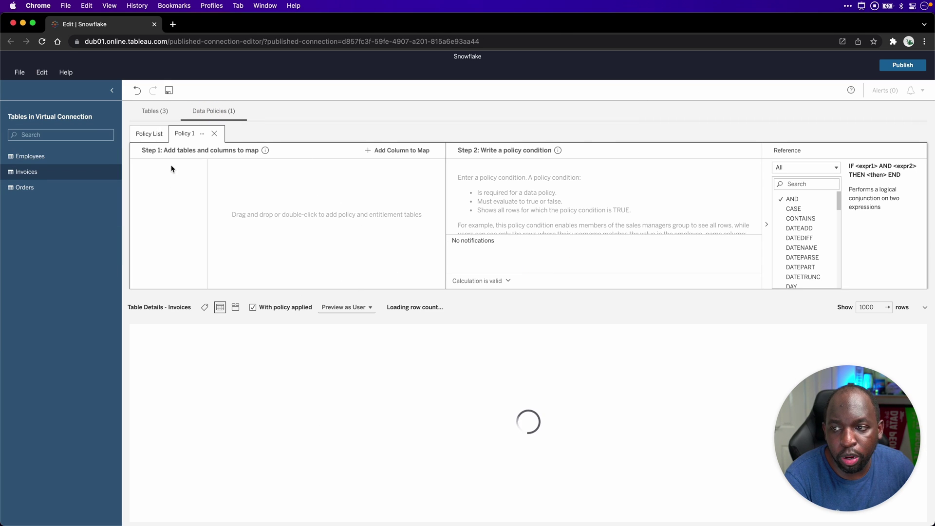
drag(29, 157, 607, 207)
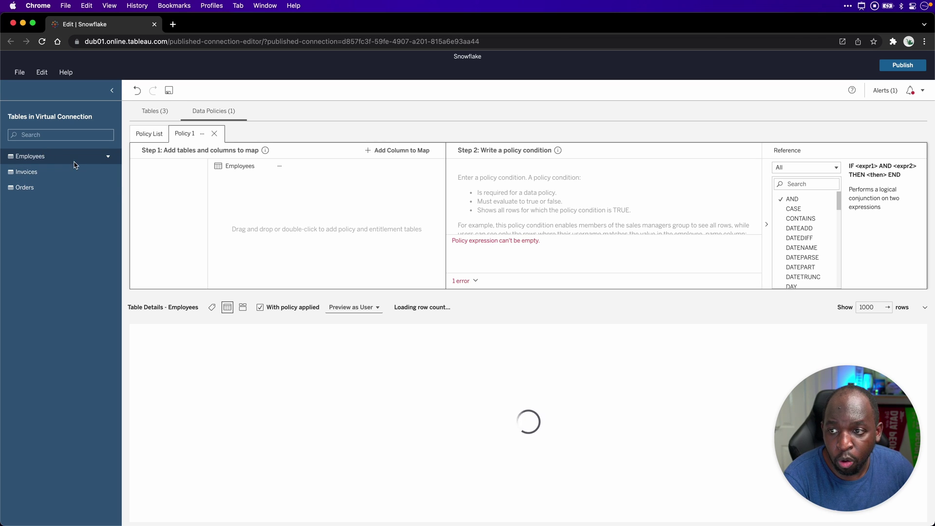
Step: Add the Employees, Invoices and Orders tables to the policy's Step 1 area
click(107, 157)
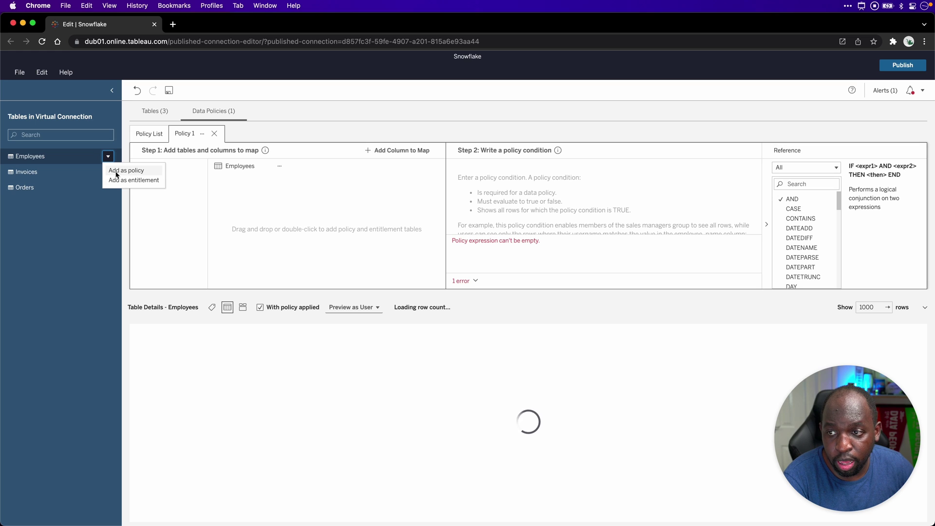
drag(47, 158, 168, 191)
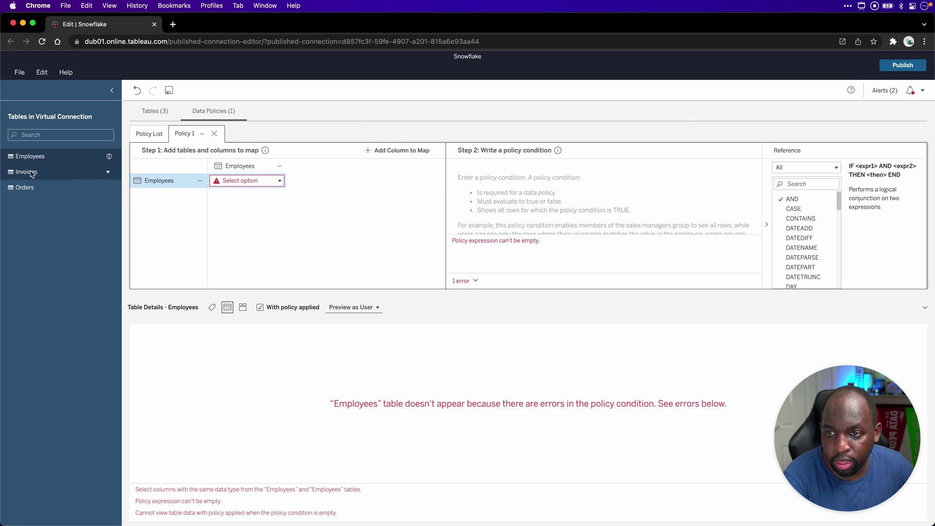
drag(29, 172, 190, 214)
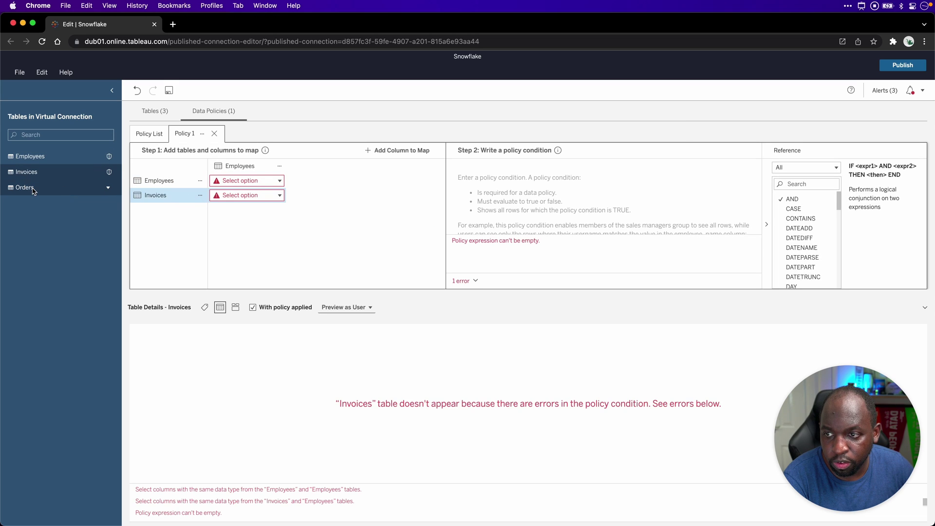
drag(29, 187, 191, 230)
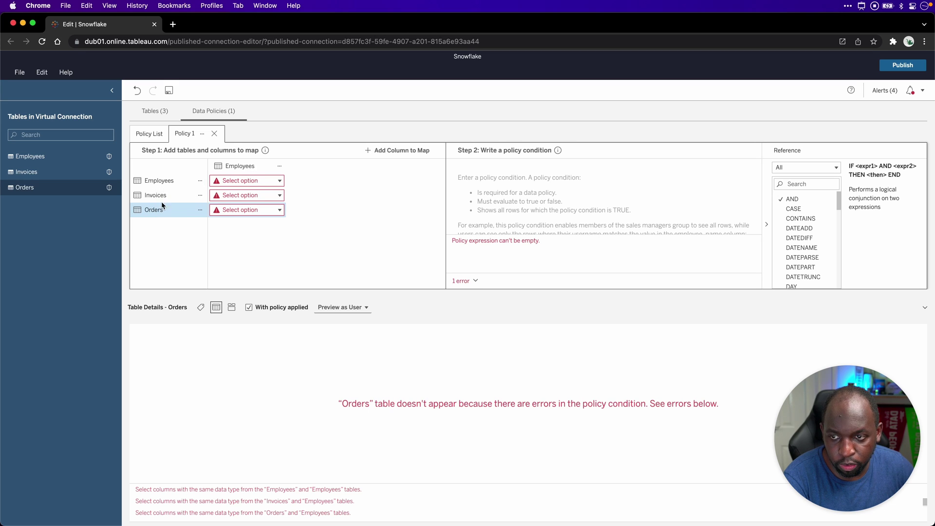
Step: Map the Employees and Invoices rows to Employees on EmployeeID = EmployeeID
click(260, 184)
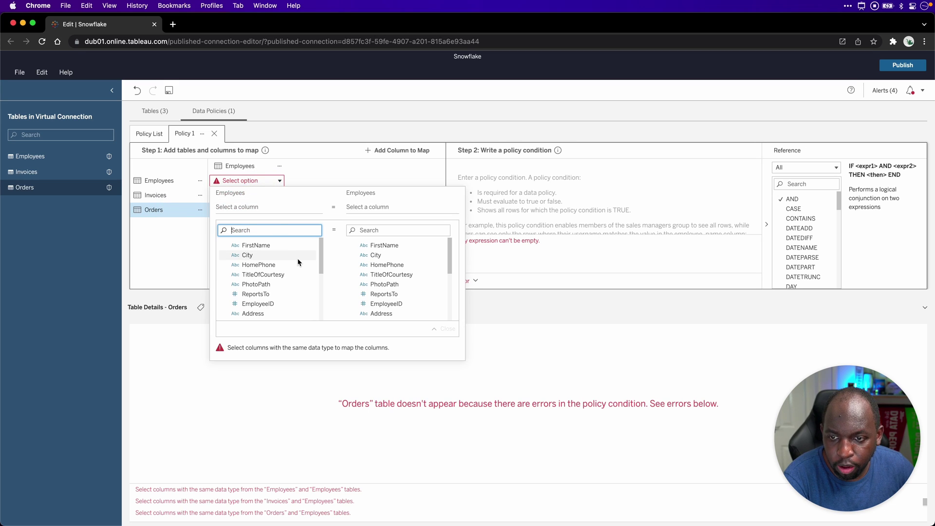
click(258, 304)
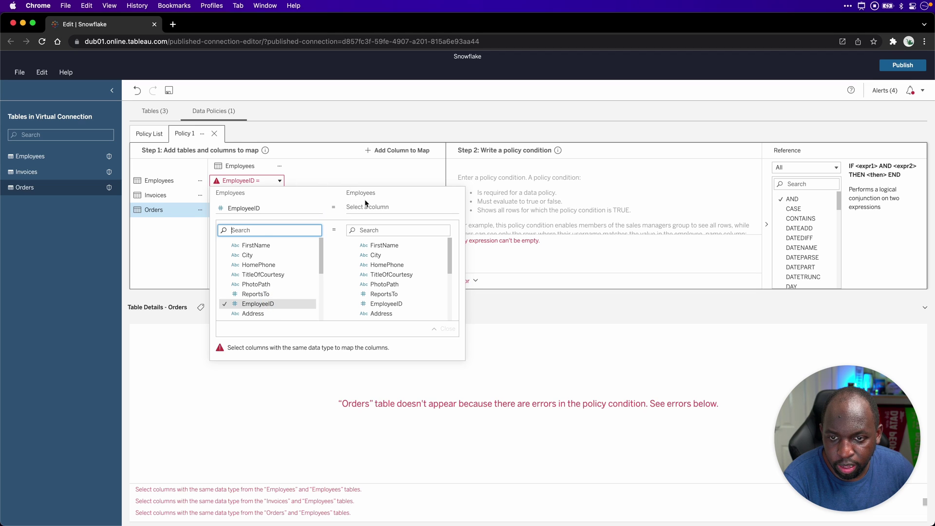
click(407, 303)
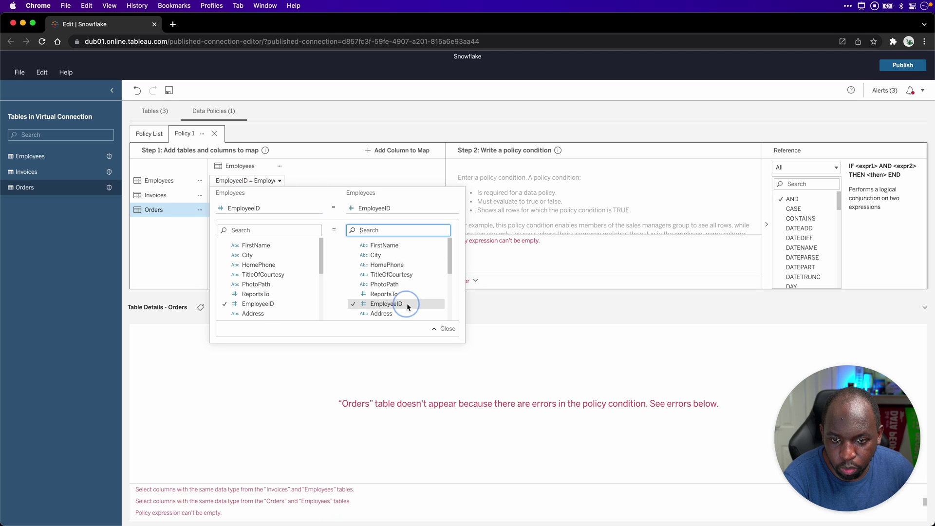
click(447, 330)
click(257, 197)
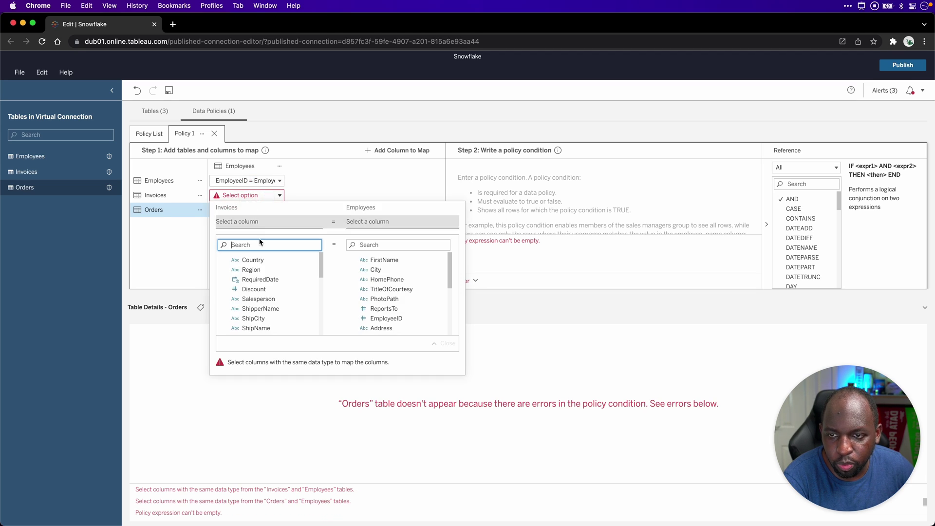
scroll(321, 271, down, 3)
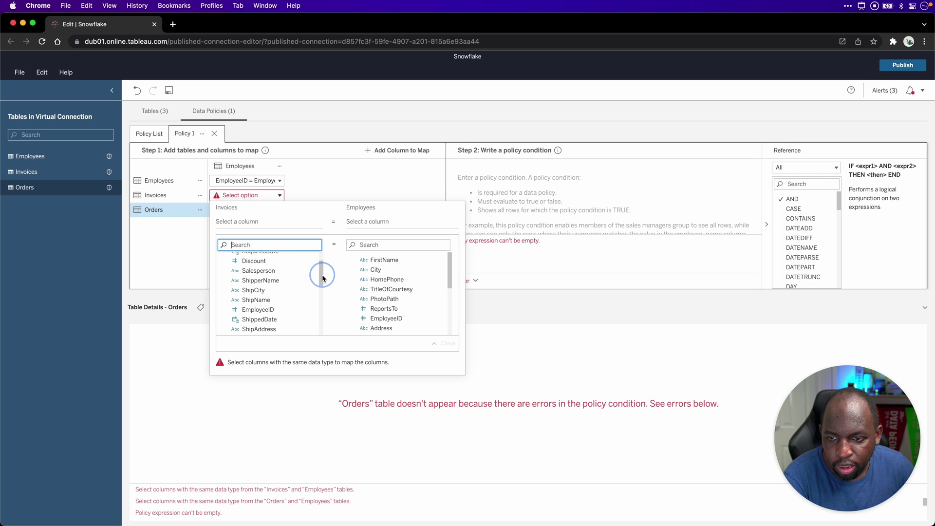
click(275, 306)
click(402, 320)
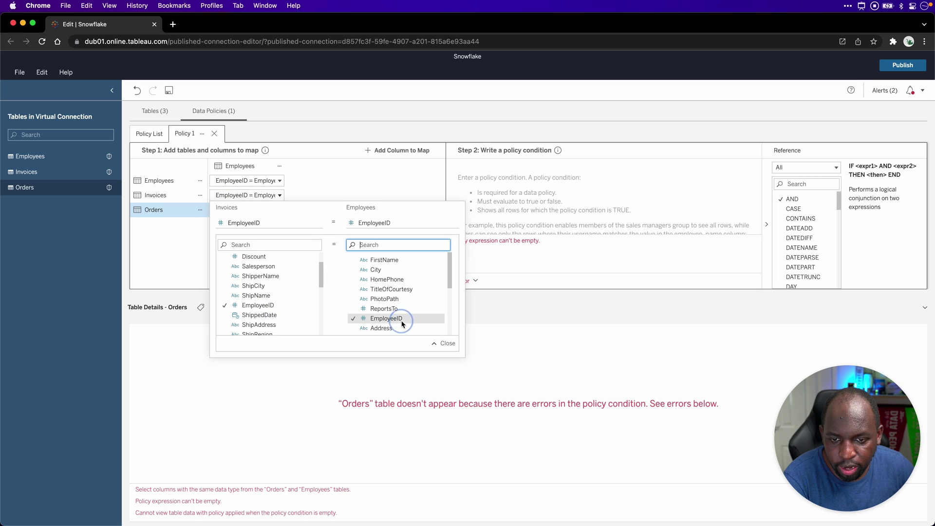
click(441, 343)
Step: Map the Orders row to Employees on EmployeeID = EmployeeID
click(254, 213)
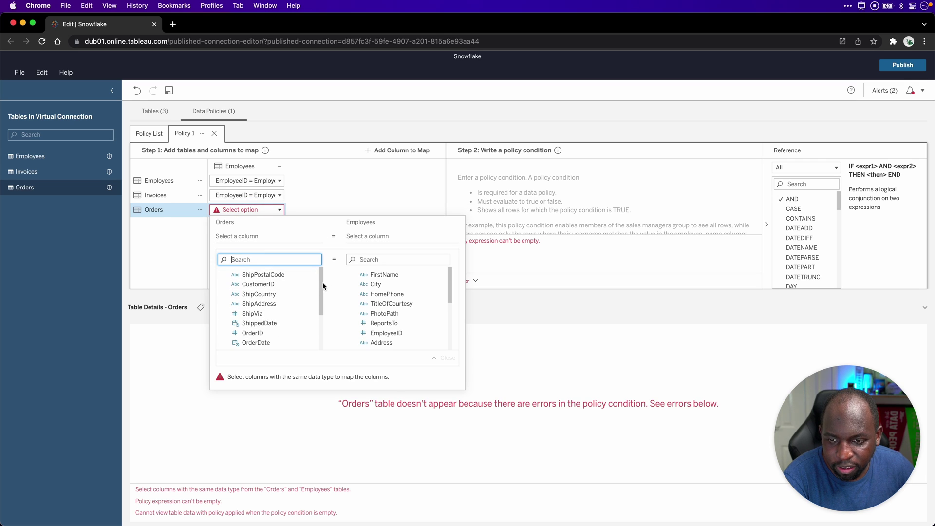
drag(321, 285, 320, 316)
click(284, 319)
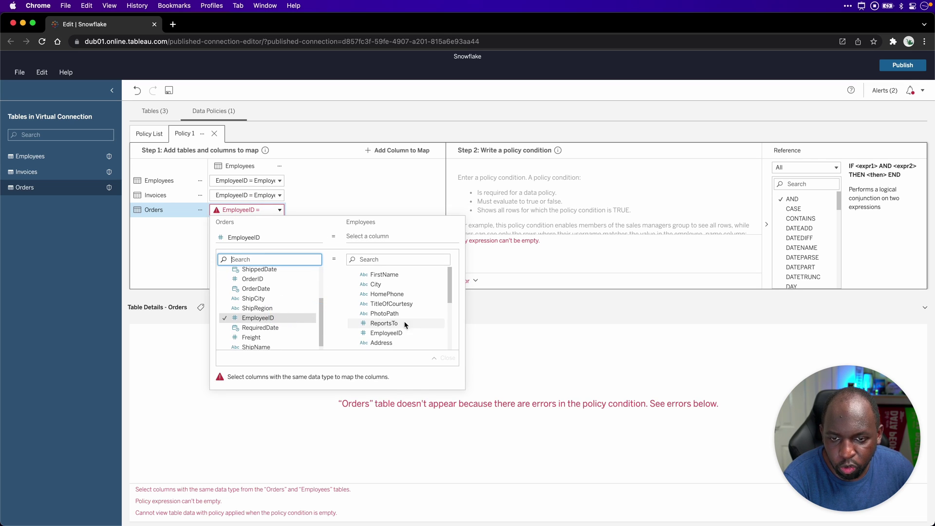
click(410, 333)
click(450, 359)
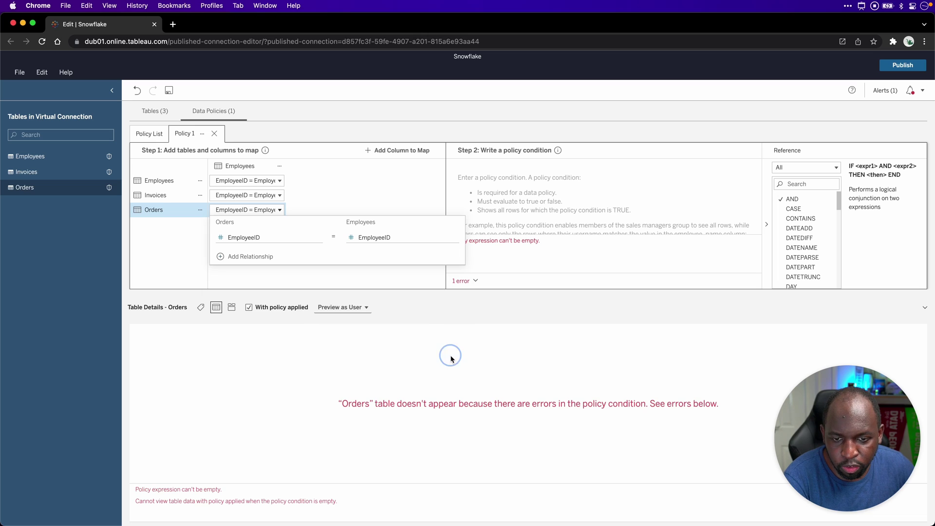
click(350, 197)
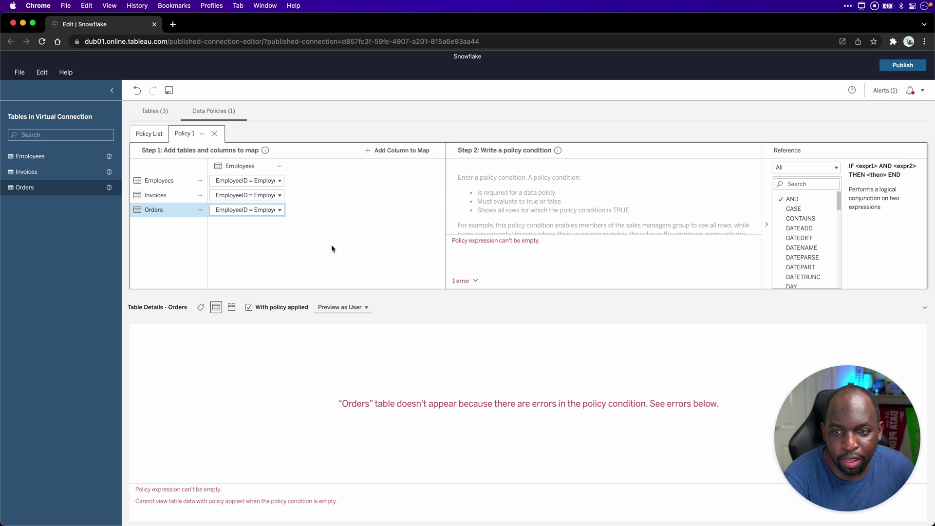
Step: Turn off 'With policy applied' so the Orders preview loads unfiltered
click(249, 308)
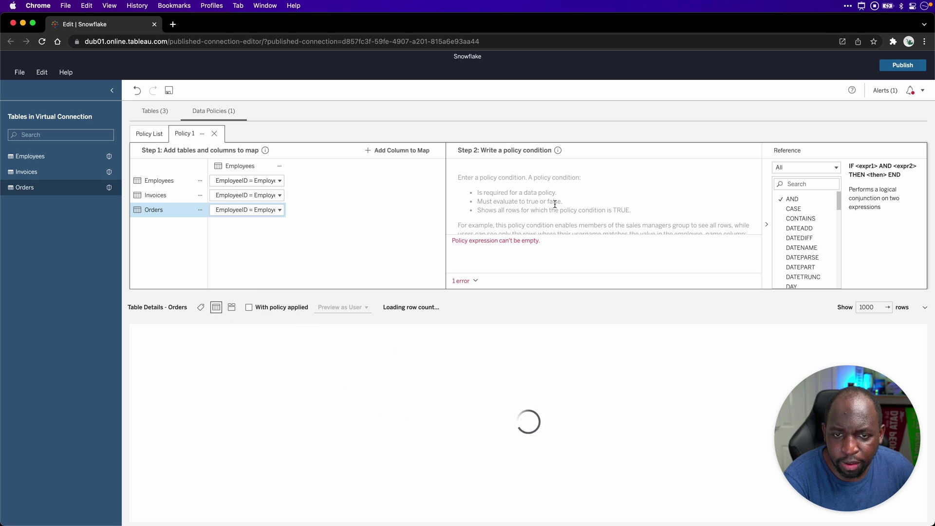
click(500, 190)
Step: Start the policy condition with the [Full Name] column from autocomplete
text(fu)
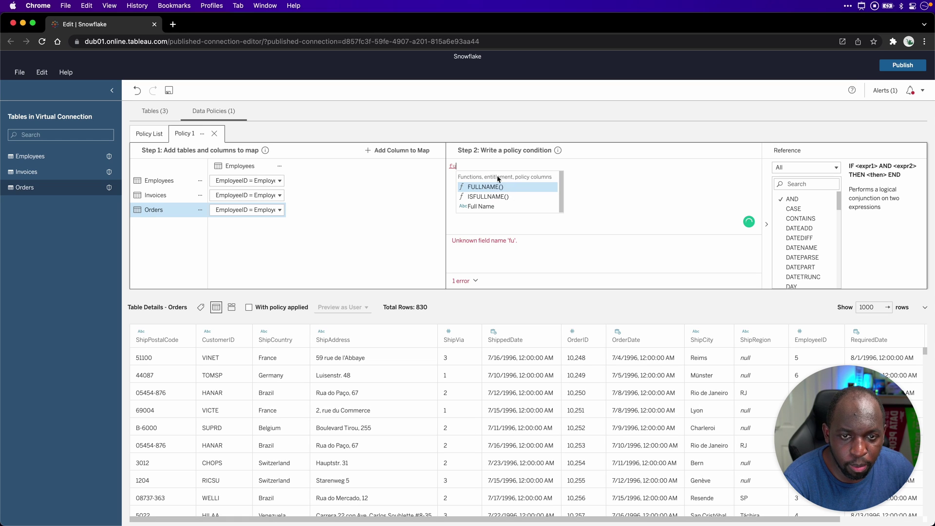
click(489, 208)
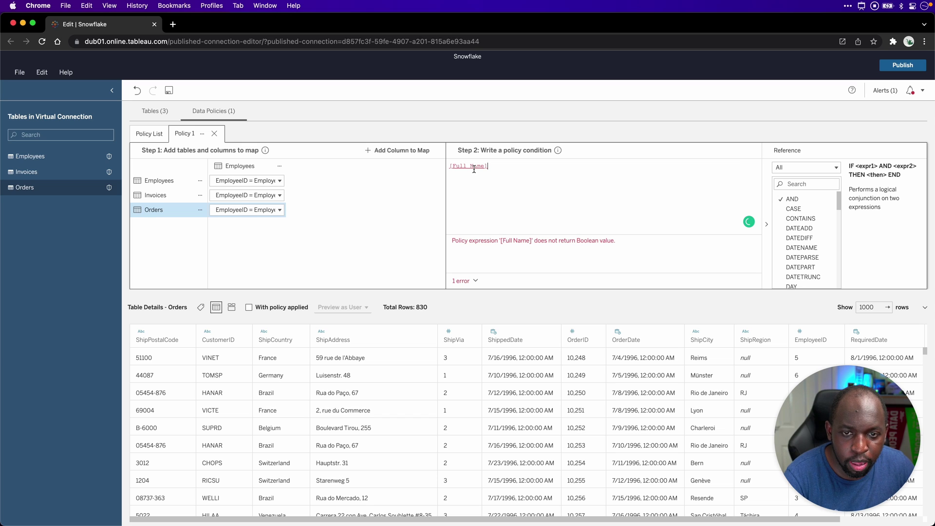
key(super+shift+a)
drag(454, 166, 252, 165)
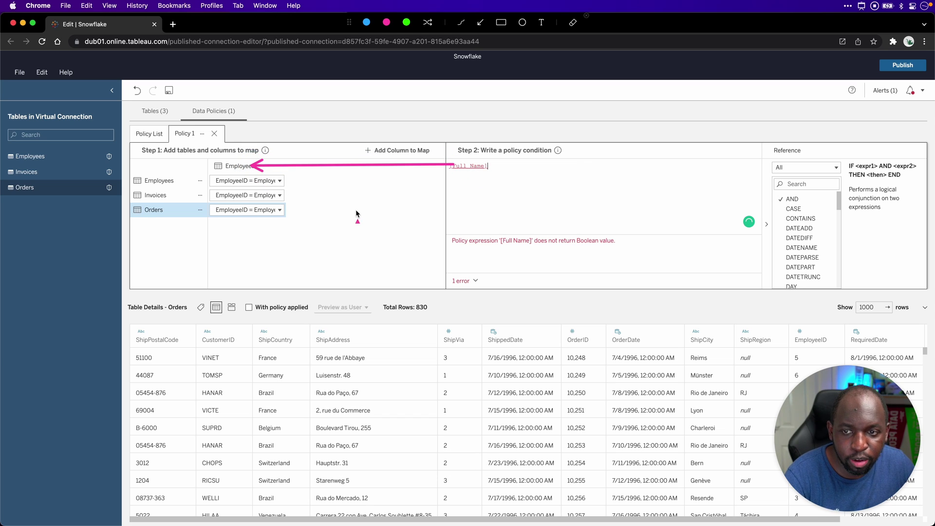
key(Escape)
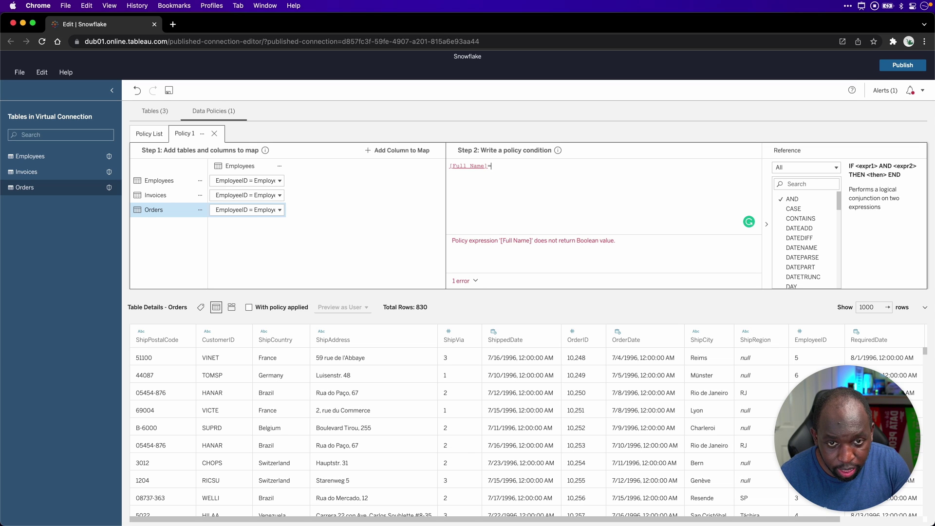
Step: Complete the condition as [Full Name]=FULLNAME() and confirm it validates
text(fu)
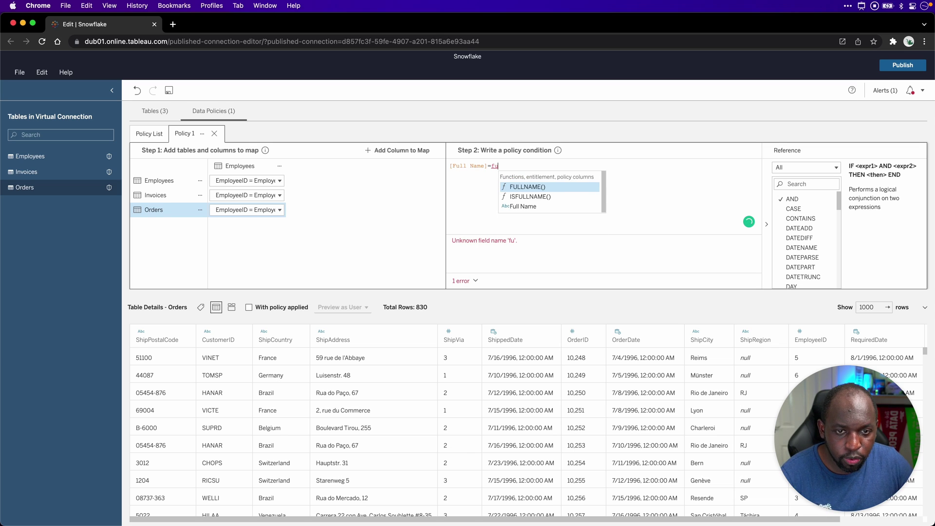
click(543, 187)
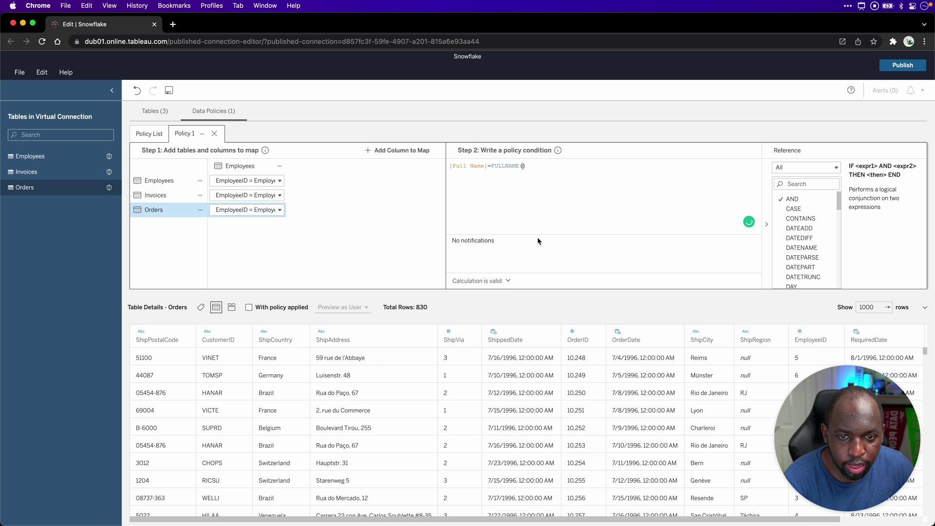
key(ctrl)
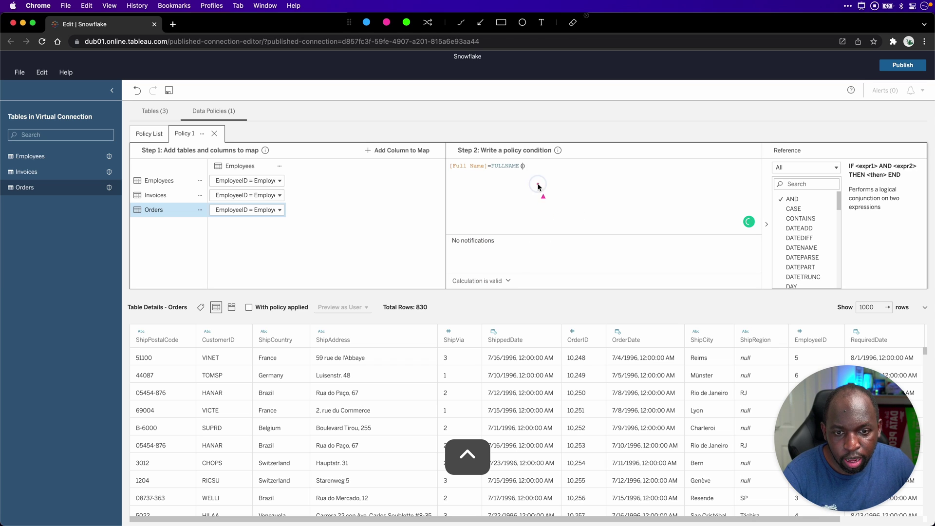
drag(538, 184, 503, 279)
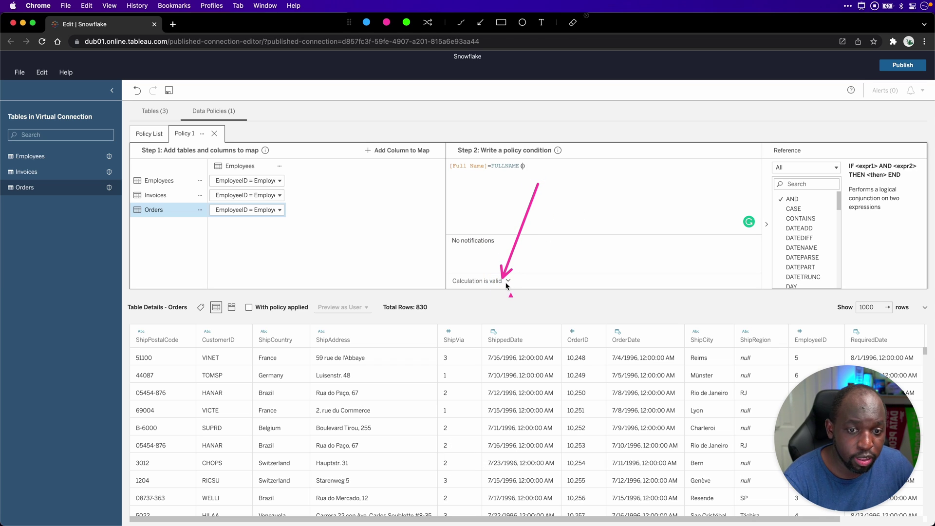
key(ctrl)
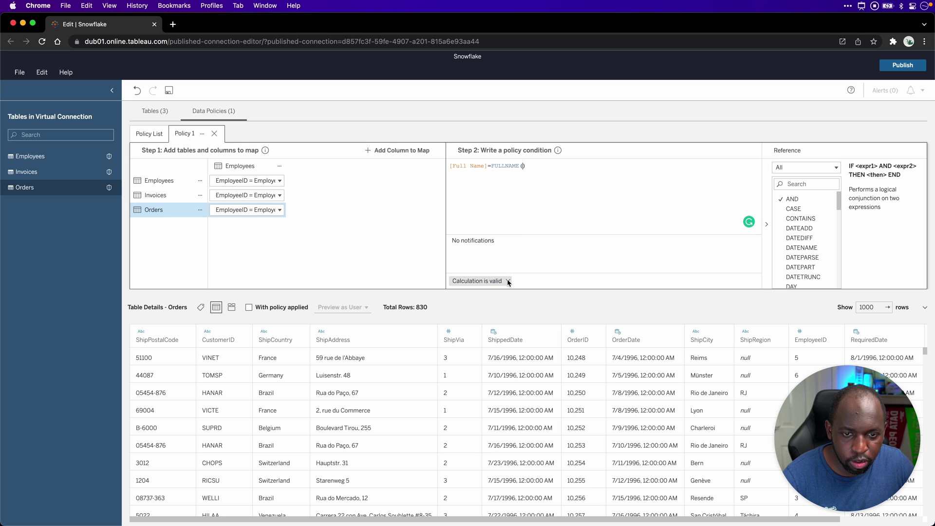
click(506, 281)
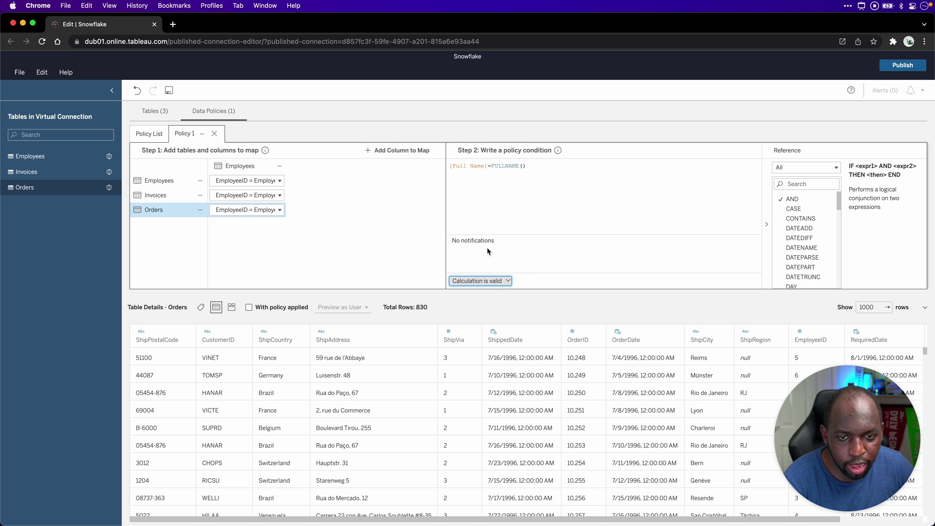
click(536, 215)
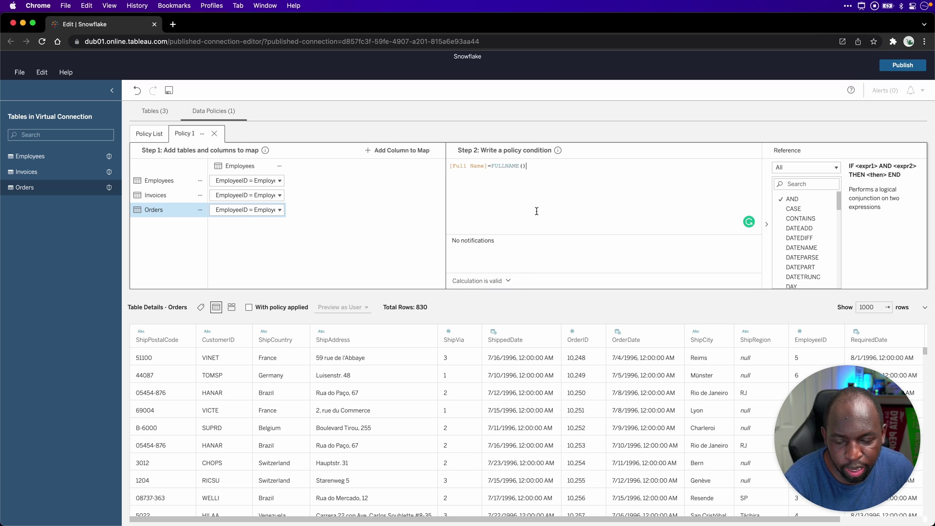
Step: Apply the policy to the Orders preview and preview it as a selected user
click(254, 309)
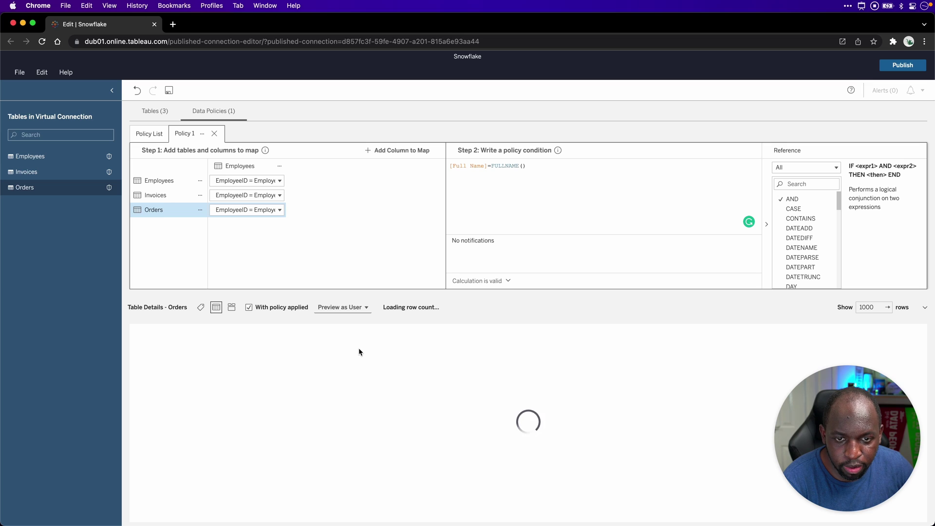
click(358, 311)
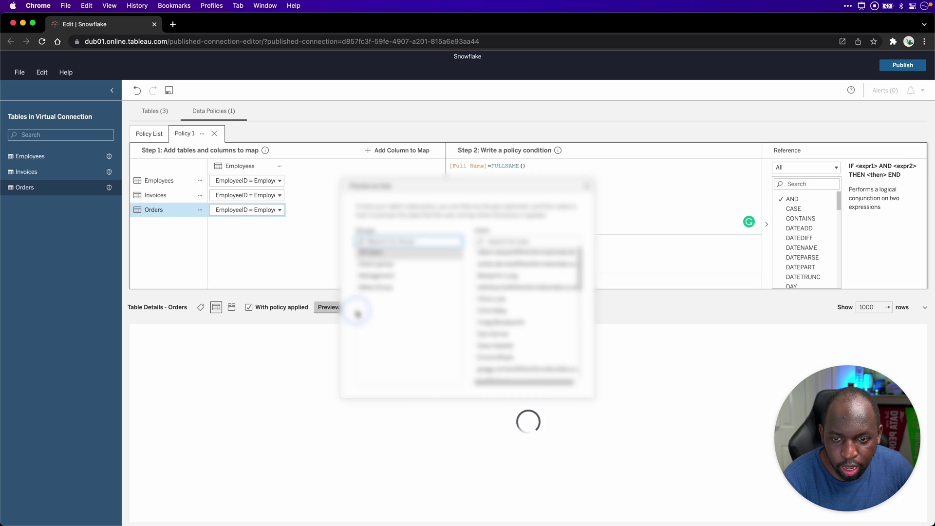
scroll(529, 365, down, 5)
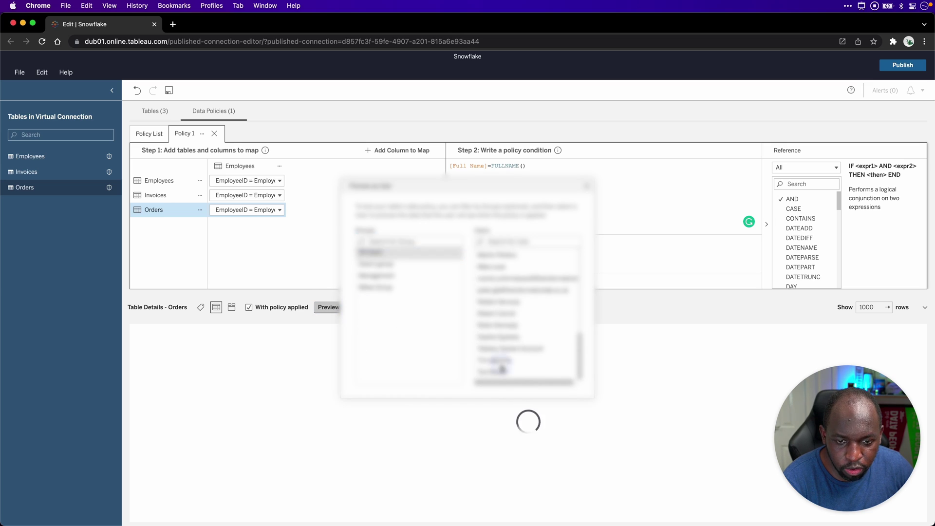
click(500, 363)
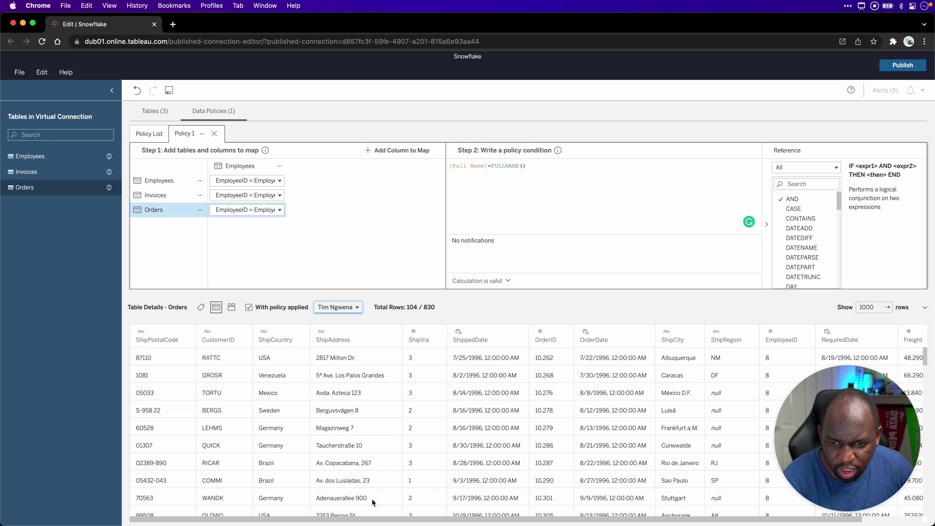
Step: Scroll the filtered Orders preview to inspect its EmployeeID values
drag(395, 523, 370, 515)
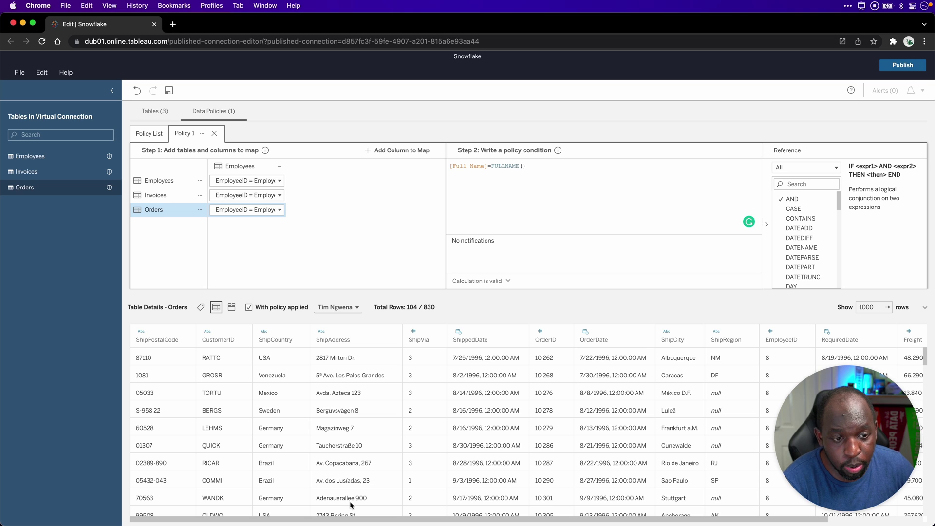
click(366, 520)
drag(365, 520, 472, 520)
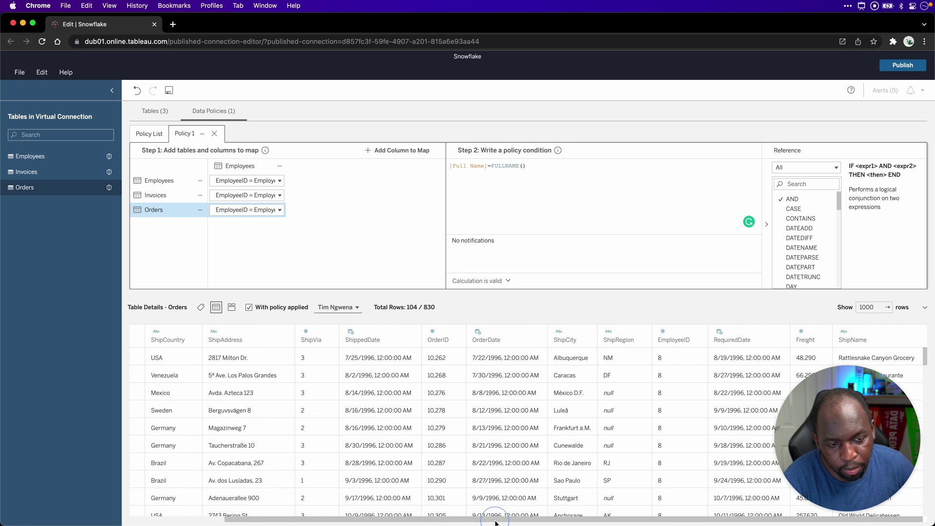
key(ctrl)
drag(683, 341, 683, 411)
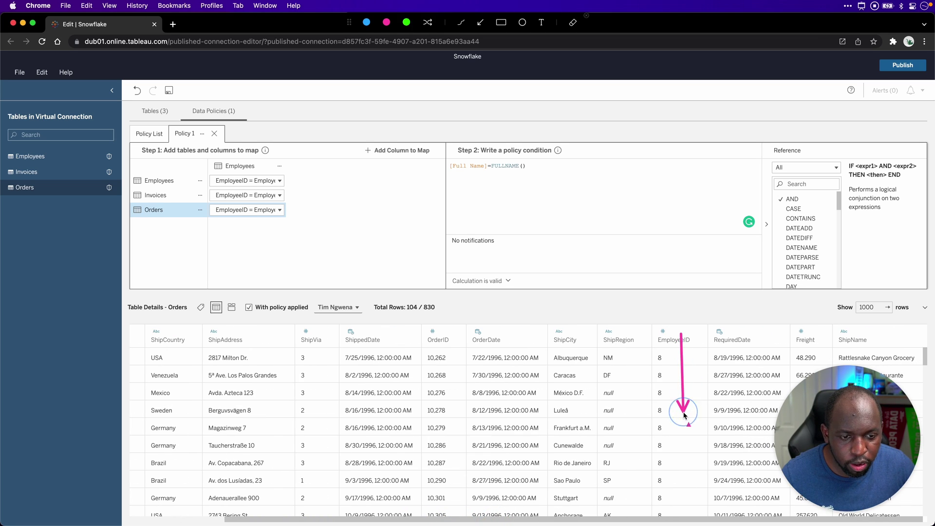
key(ctrl)
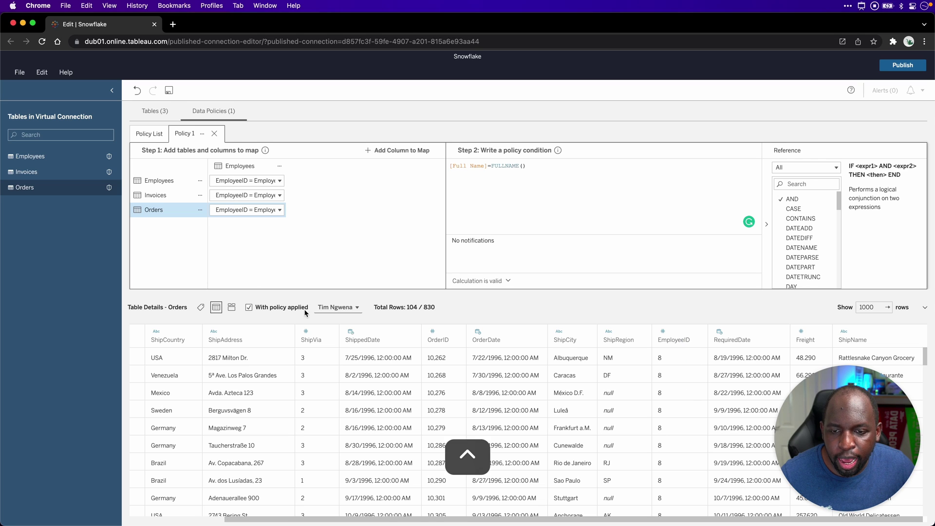
key(ctrl)
drag(413, 264, 417, 298)
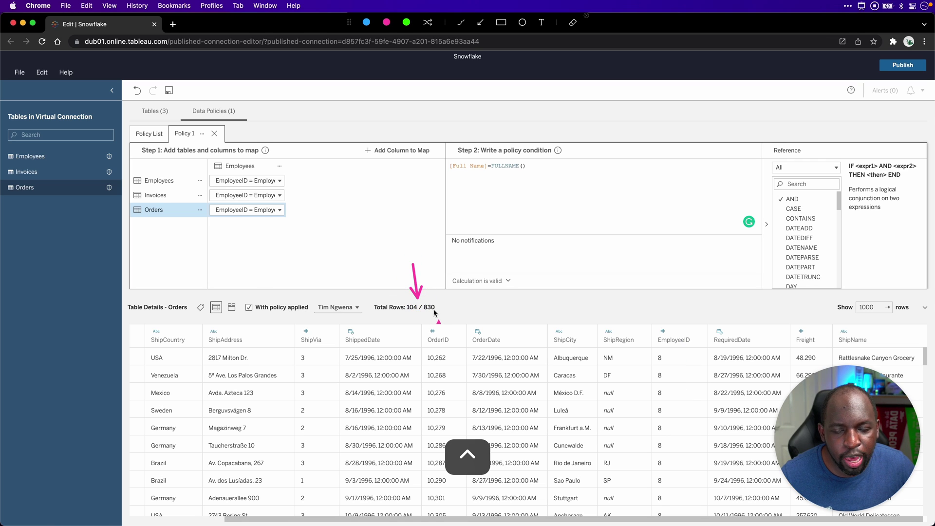
Step: Preview the Invoices table under the policy, showing 260 of 2,155 rows
double_click(155, 195)
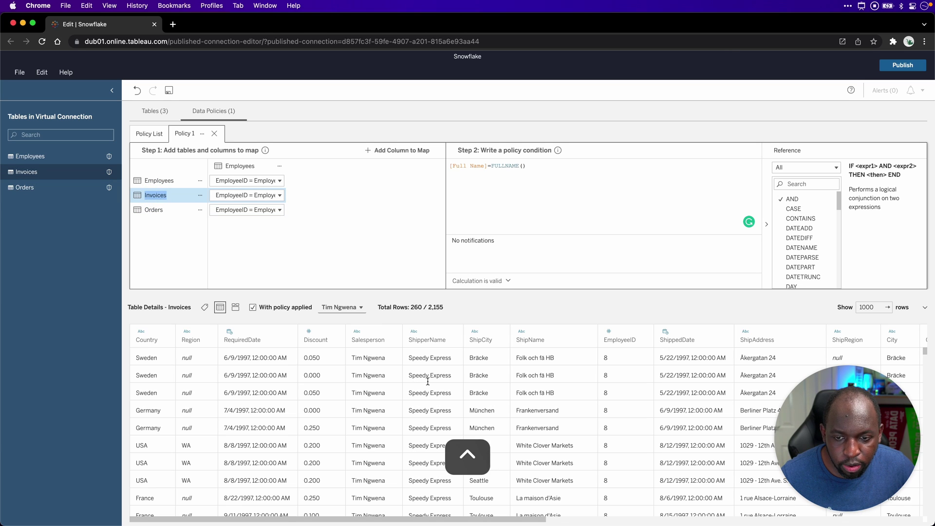
drag(379, 304, 374, 490)
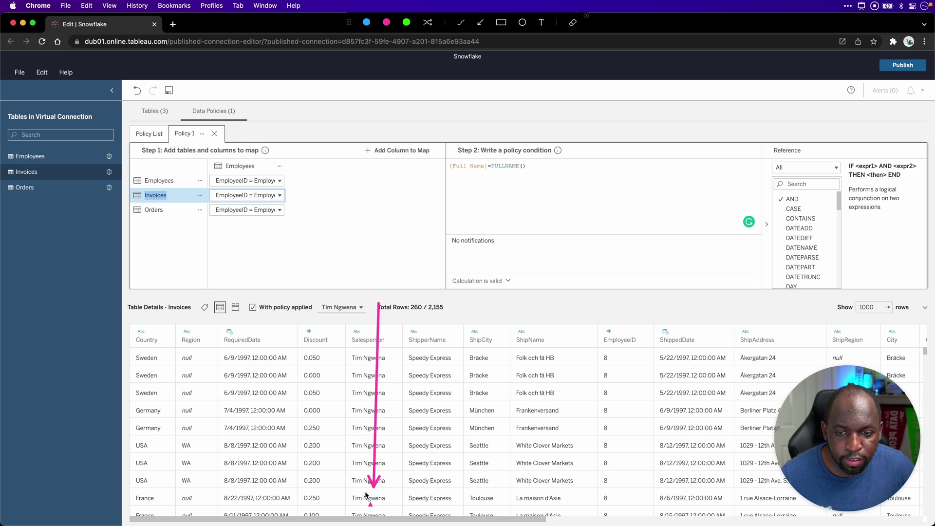
drag(365, 331, 349, 316)
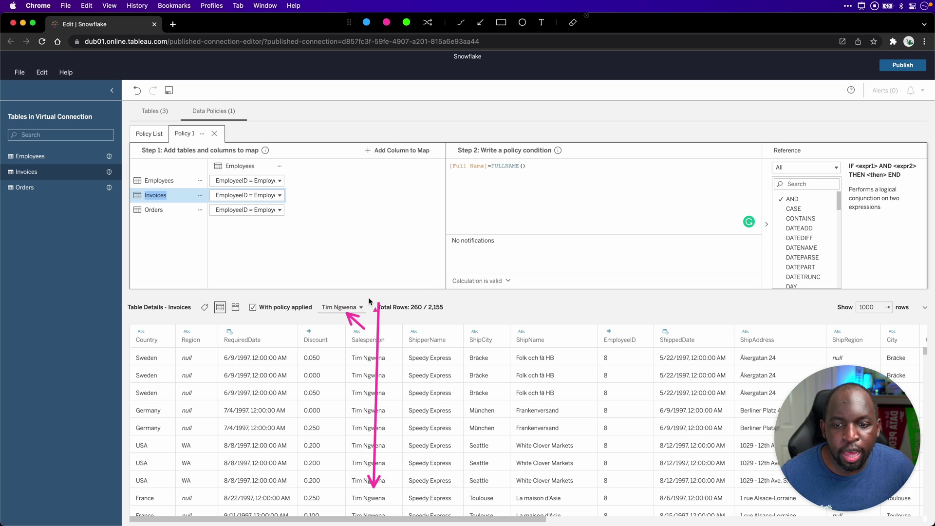
mouse_move(349, 309)
mouse_down()
mouse_move(441, 215)
mouse_move(511, 173)
mouse_up()
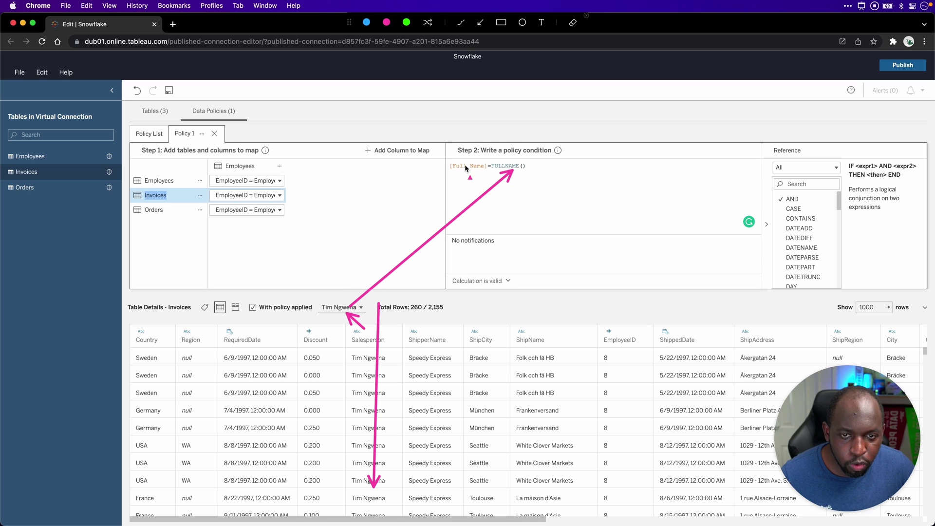
mouse_move(445, 165)
mouse_down()
mouse_move(259, 165)
mouse_move(182, 178)
mouse_up()
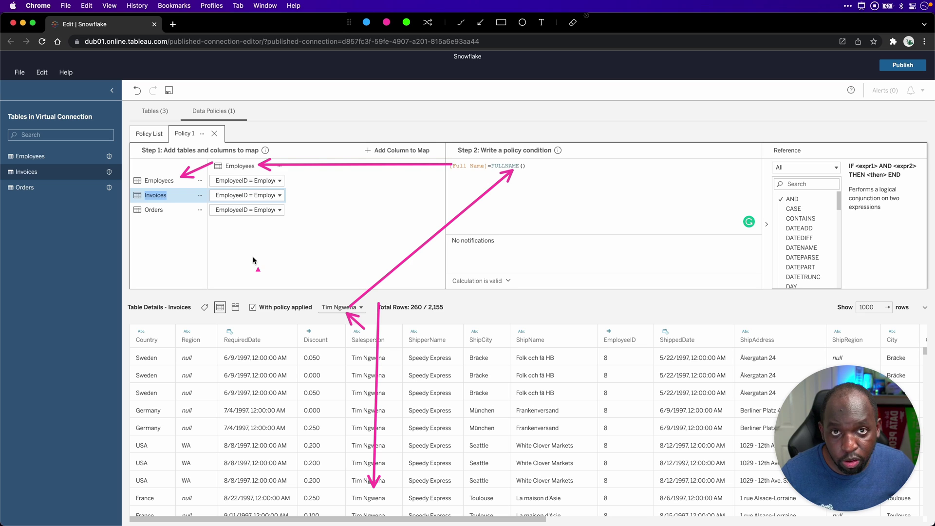
key(ctrl)
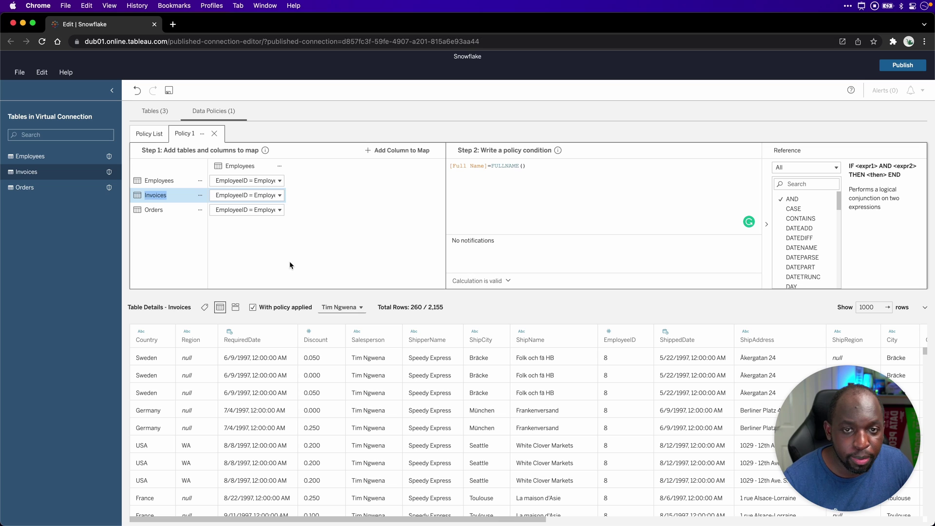
Step: Publish the virtual connection with Policy 1
click(902, 66)
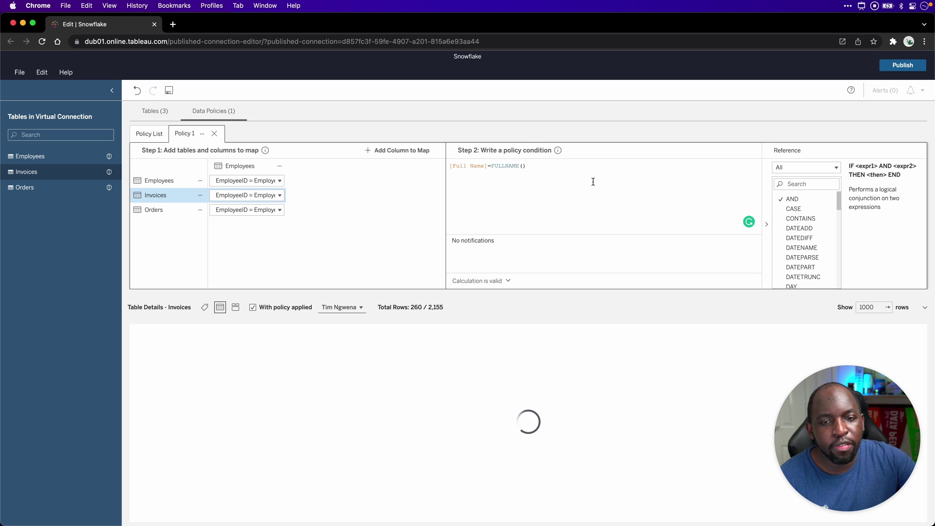
Step: Add a trial ISMEMBEROF() line under [Full Name]=FULLNAME(), then delete it
triple_click(453, 166)
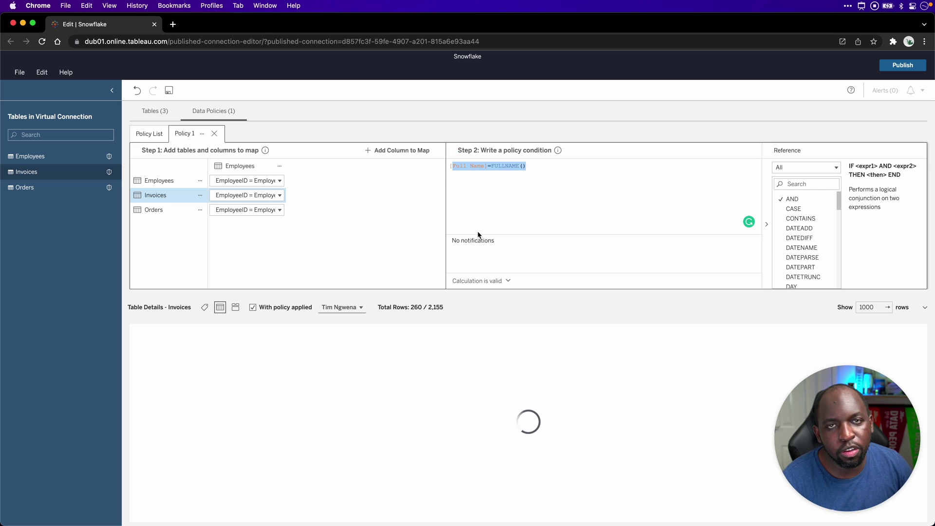
click(507, 220)
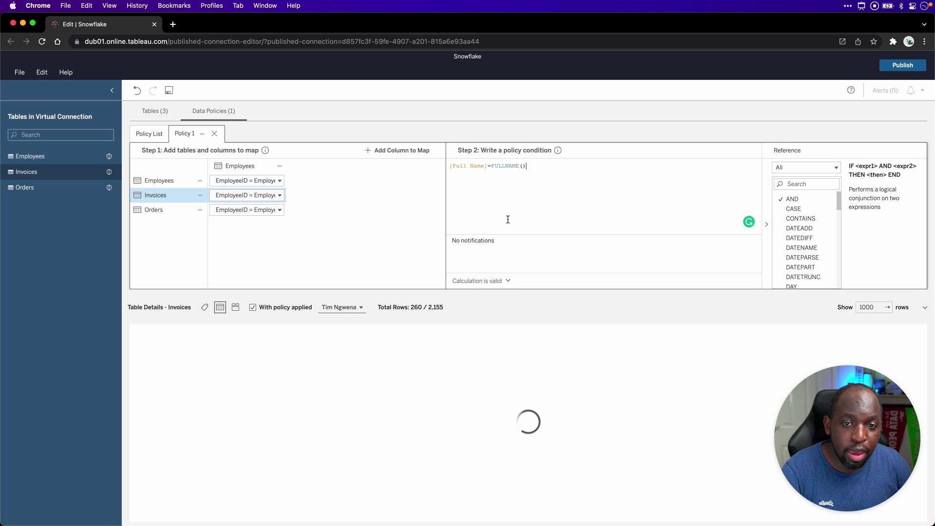
key(Return)
text(is)
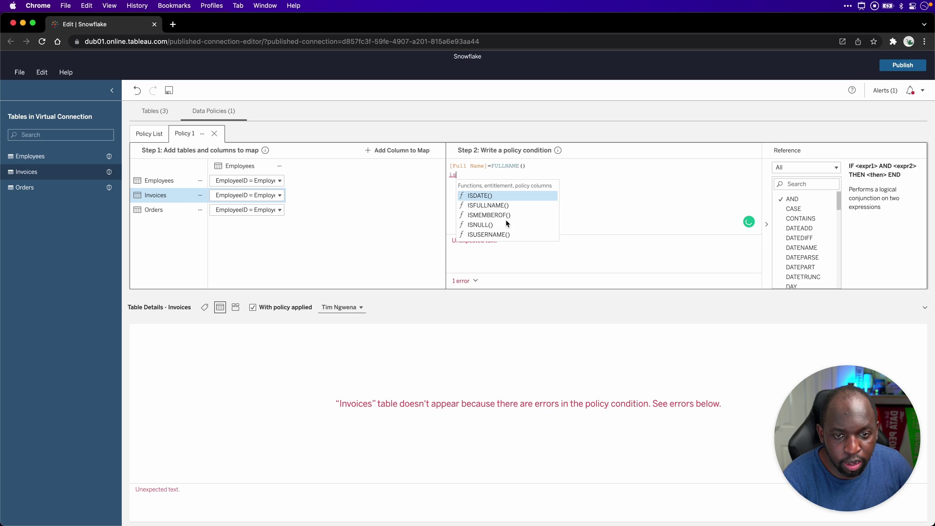
click(508, 215)
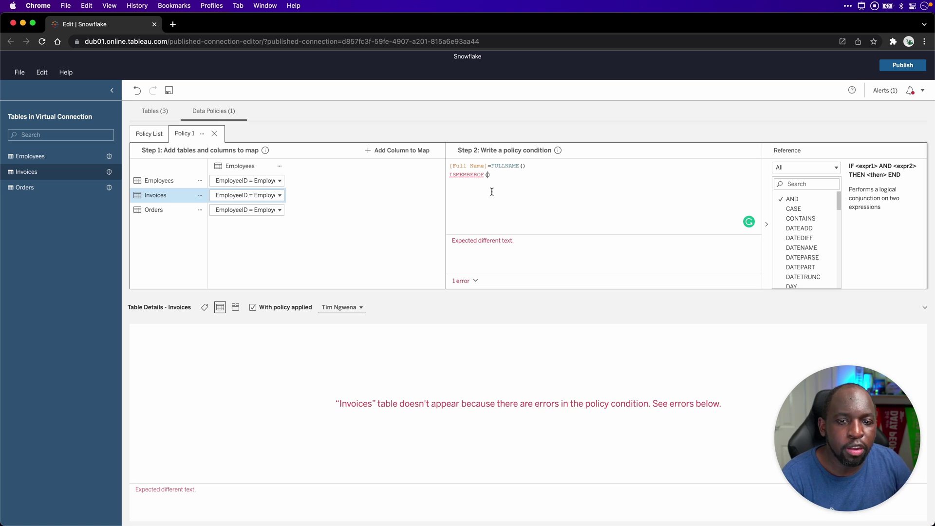
drag(516, 179, 417, 176)
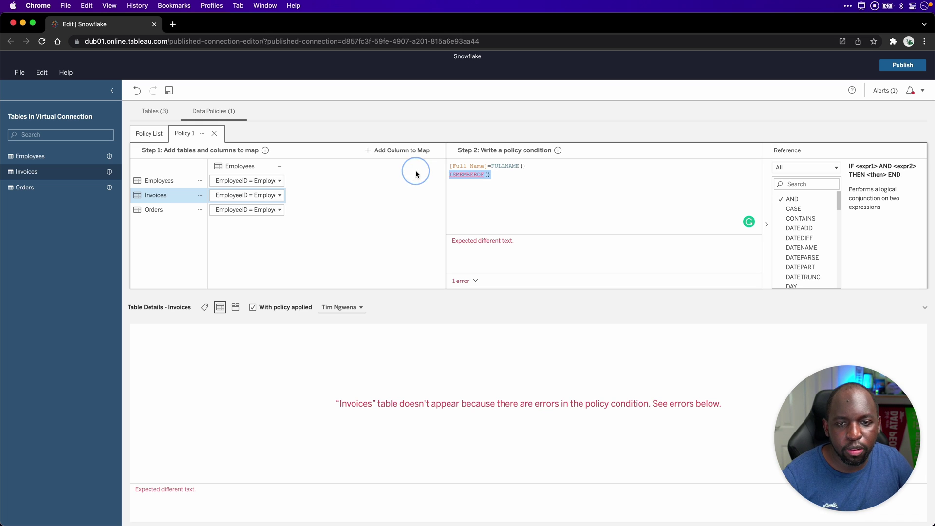
key(BackSpace)
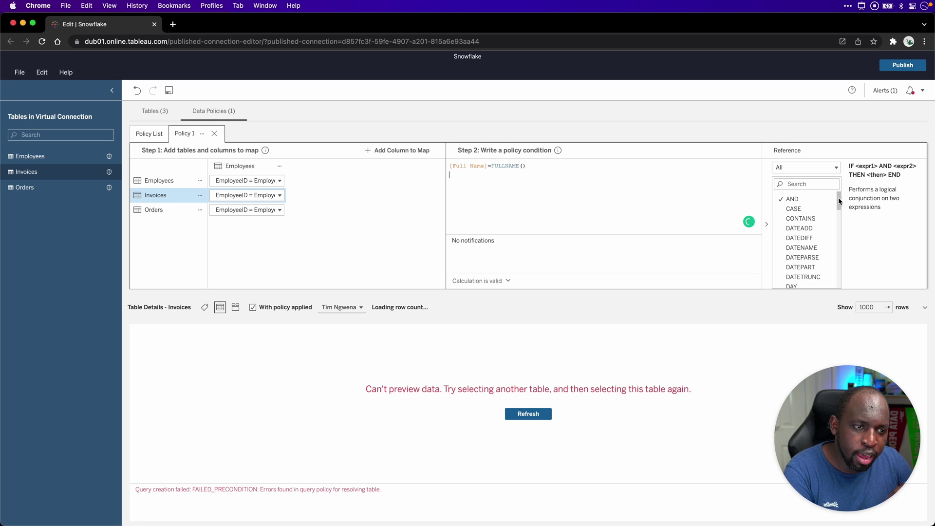
Step: Refresh the Invoices preview after the 'Can't preview data' message
mouse_move(839, 200)
mouse_down()
mouse_move(835, 265)
mouse_move(839, 195)
mouse_up()
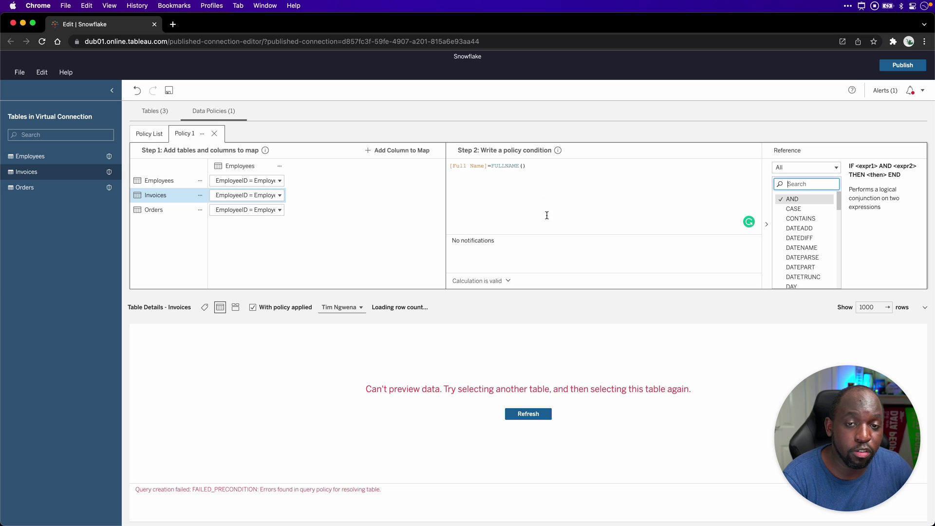
click(548, 414)
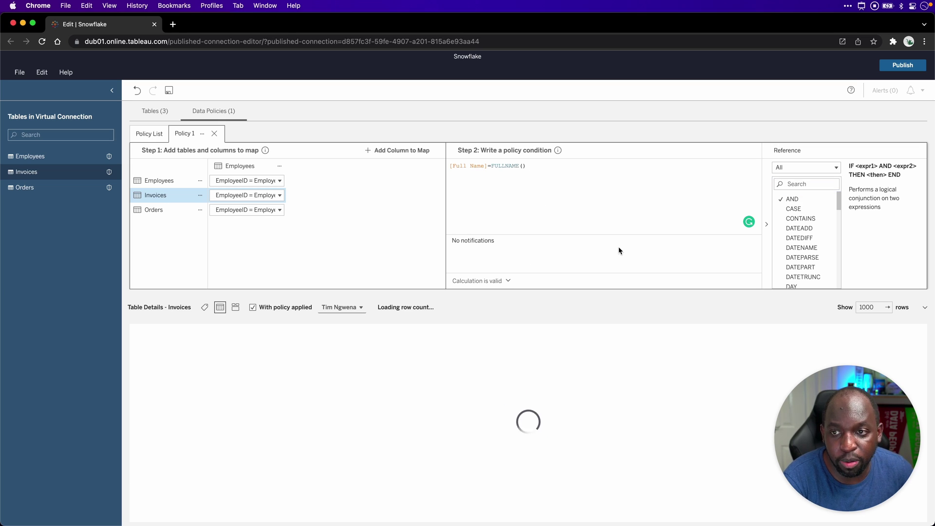